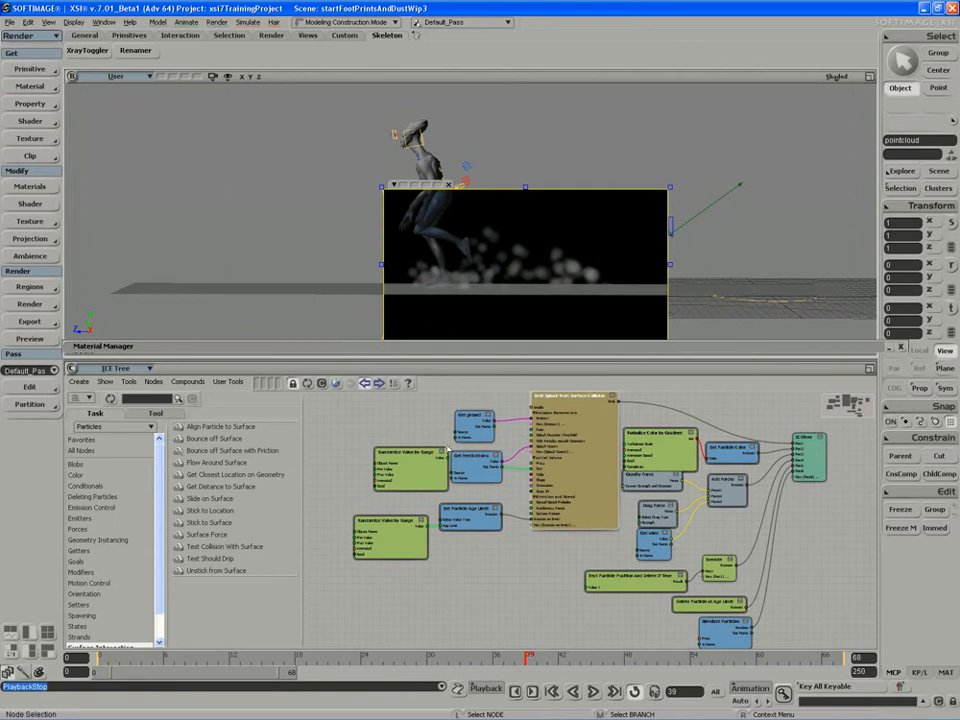
- Bring up the Material Manager and open the Particle_Shaper properties of the dustMat material
left_click_drag(408, 472, 386, 476)
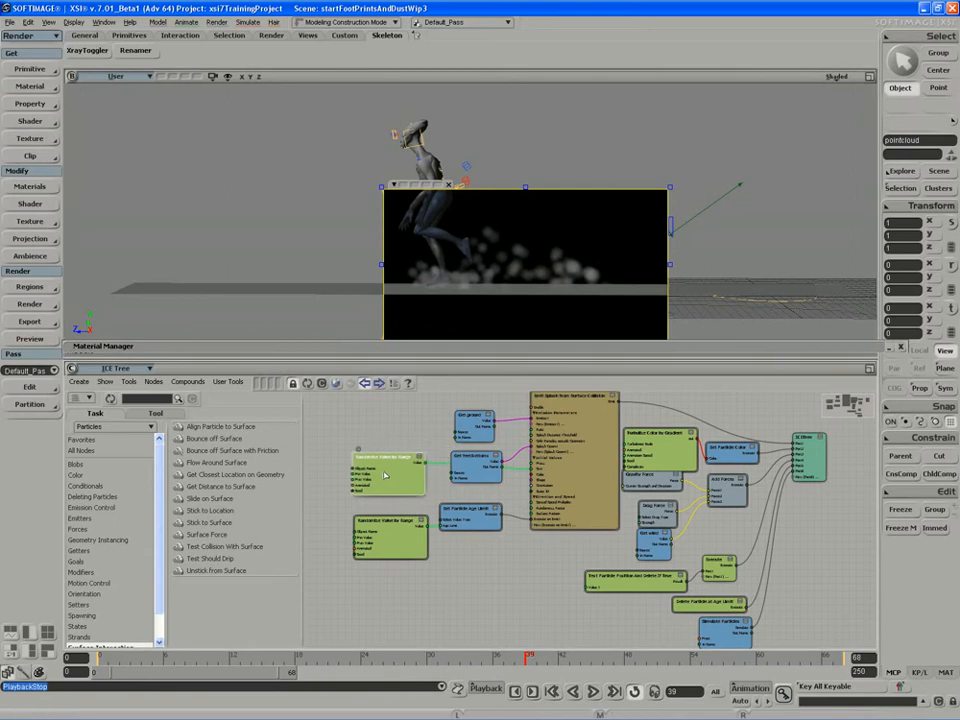
left_click(280, 346)
left_click_drag(278, 350, 305, 385)
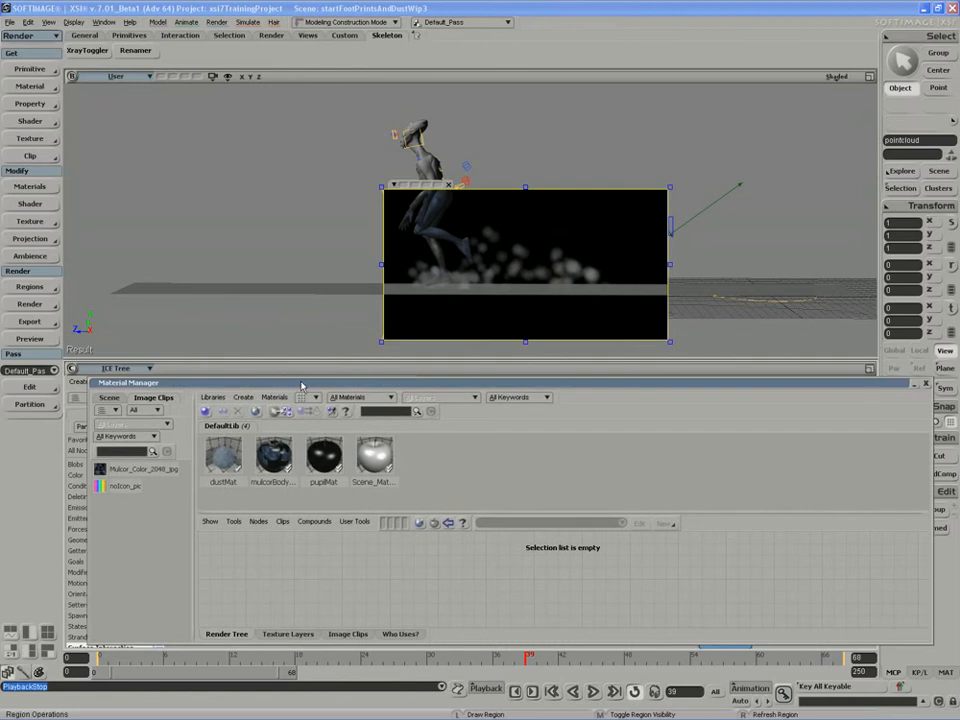
left_click(221, 453)
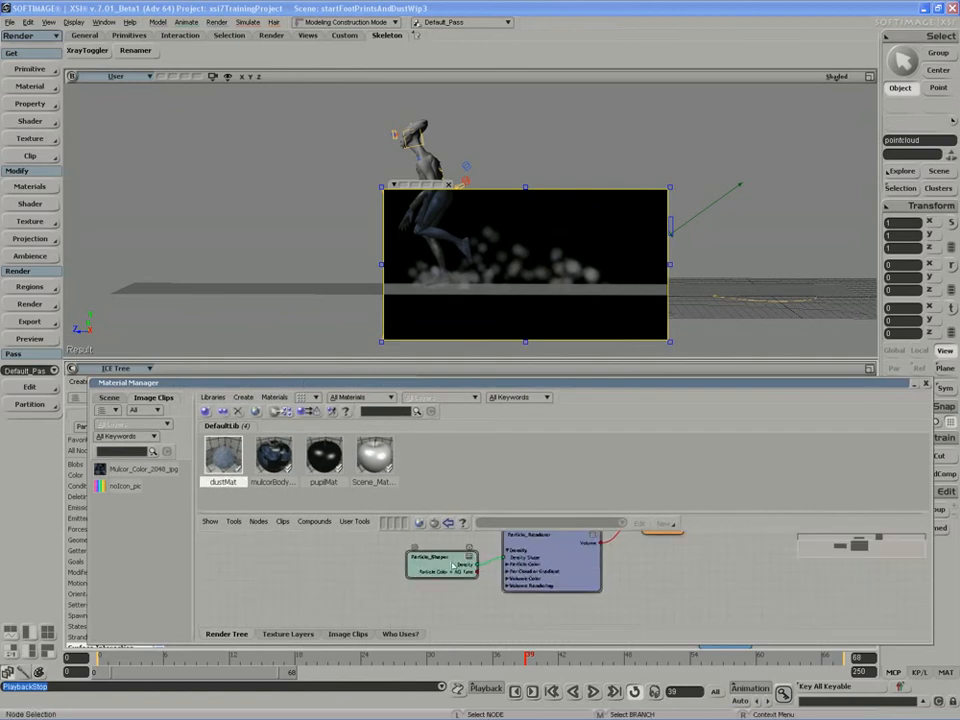
double_click(453, 566)
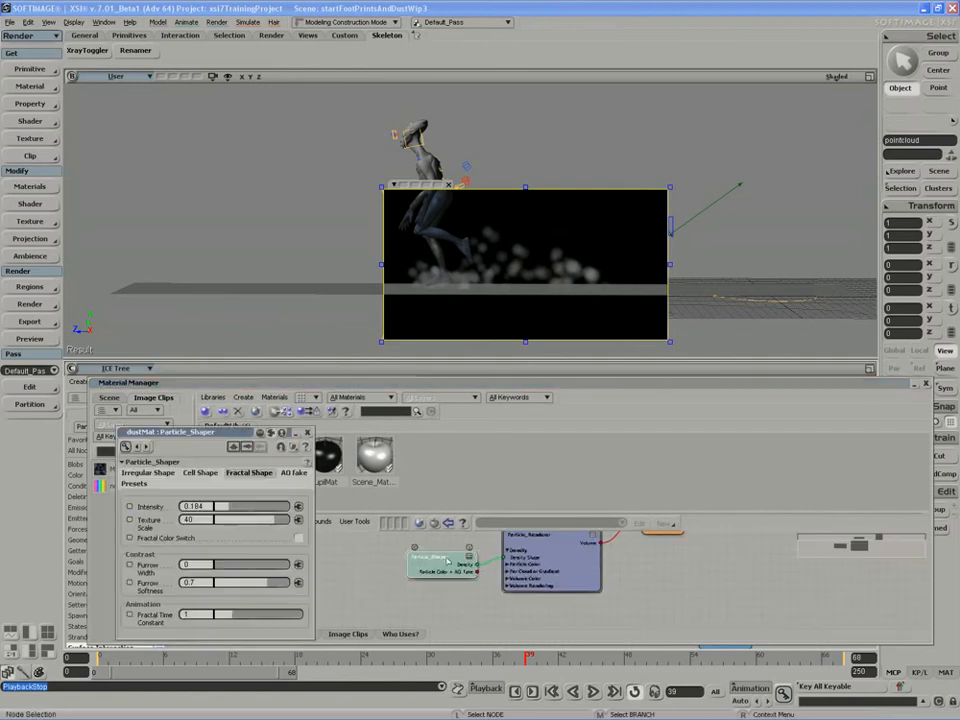
- Set the Particle_Shaper's irregular shape intensity to 0.139 and its fractal shape intensity to 0.056
left_click(148, 472)
left_click(225, 502)
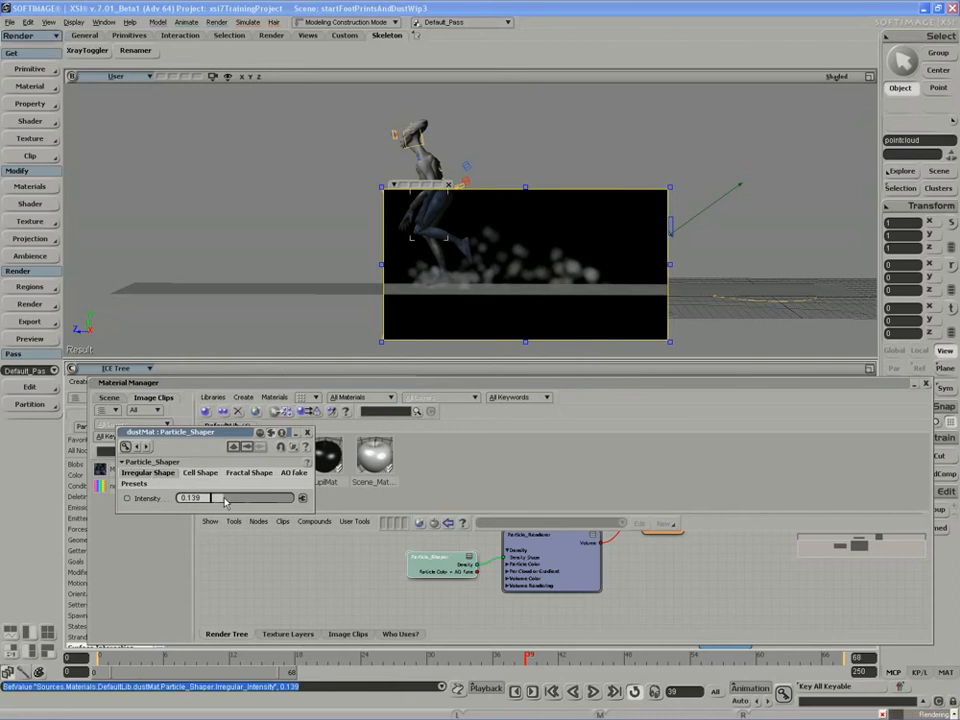
left_click(201, 472)
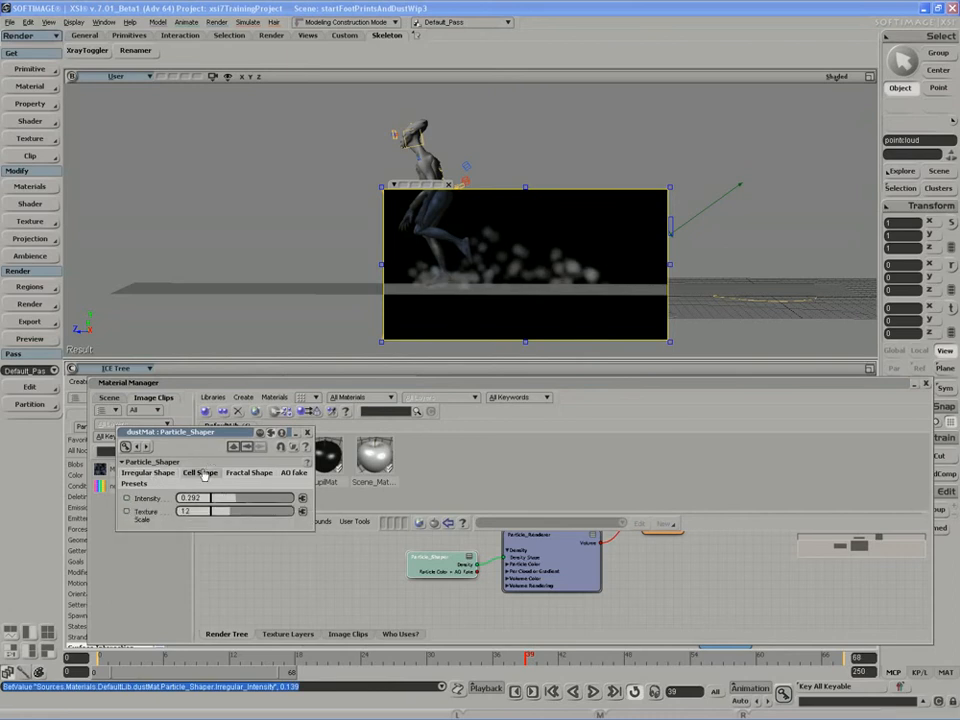
left_click(248, 472)
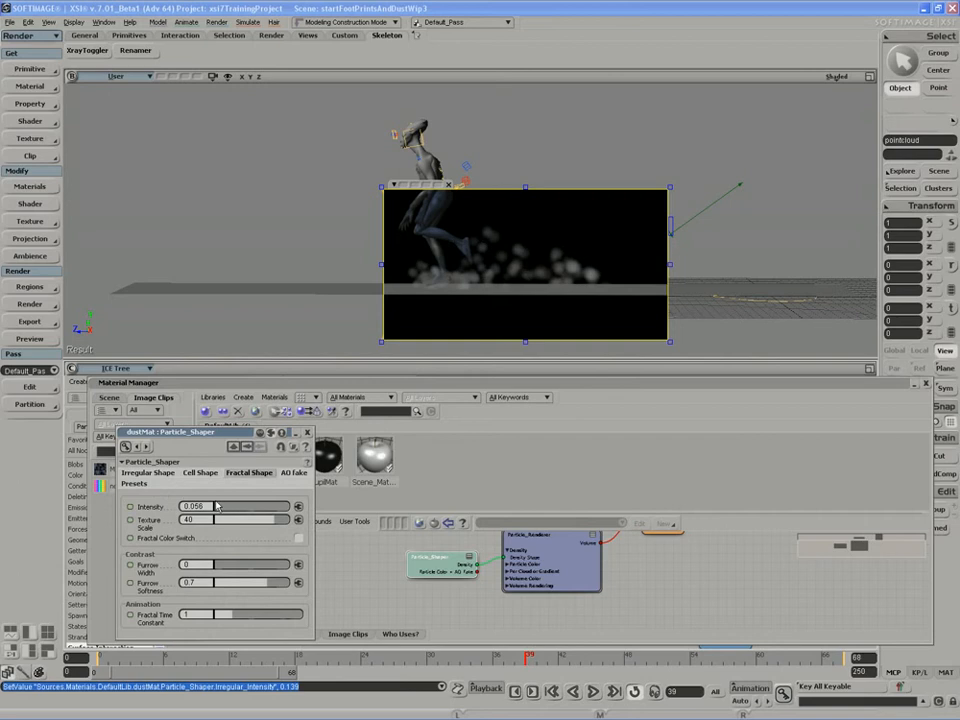
- Lower the Particle_Shaper's cell shape intensity and set its irregular shape intensity to 0.044
left_click(200, 472)
left_click(219, 498)
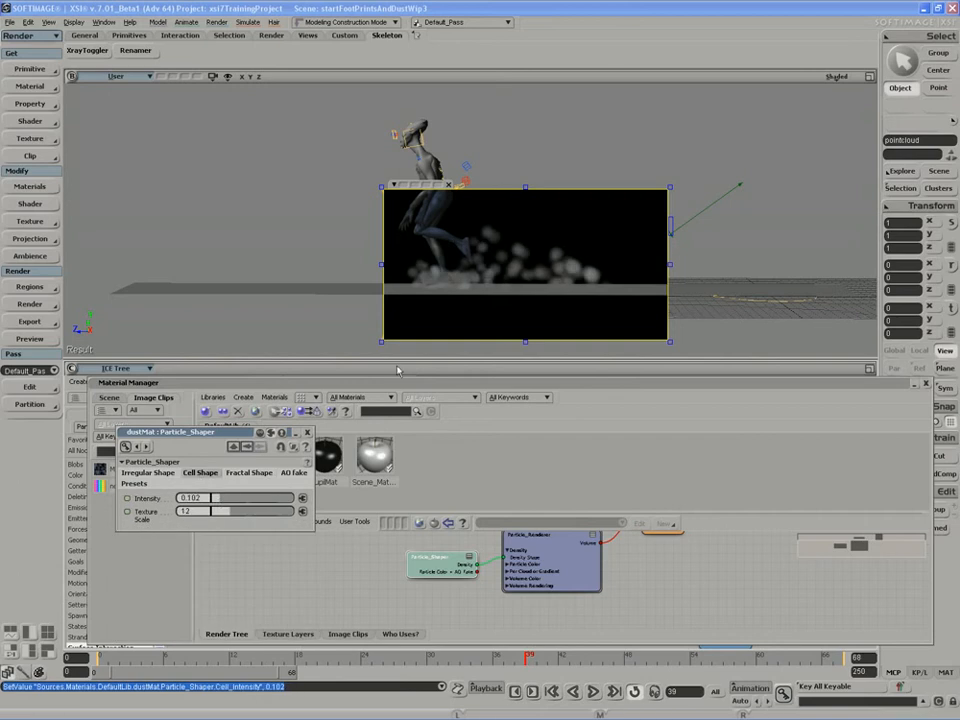
left_click(214, 500)
left_click(144, 474)
left_click(214, 500)
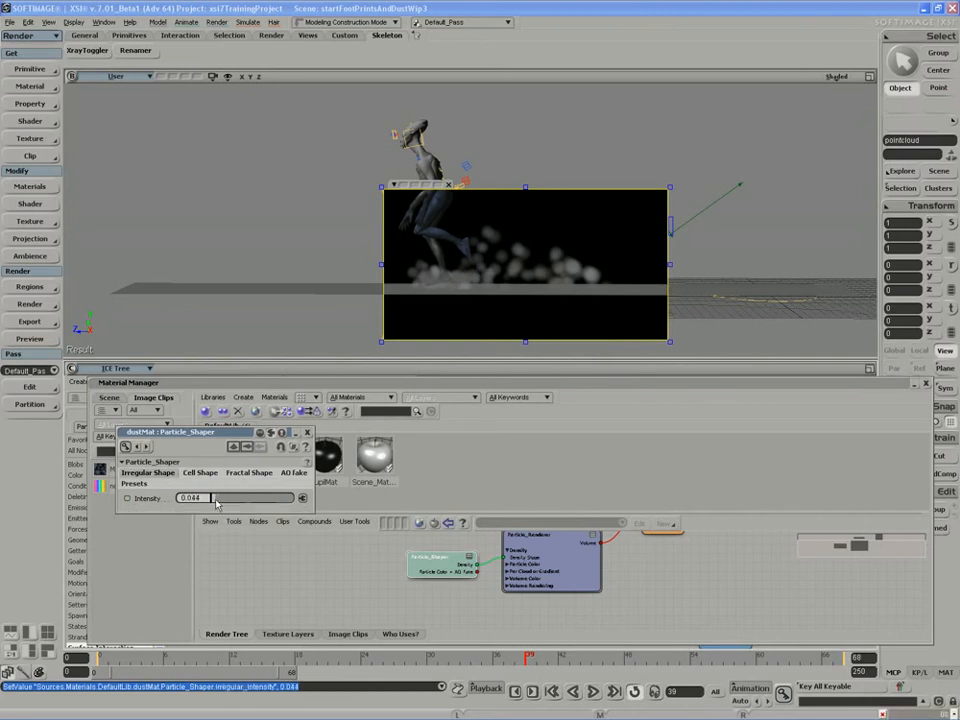
- Set the fractal shape intensity to 0.032 and texture scale to 6.096, and put the shader properties and Material Manager away
left_click(249, 472)
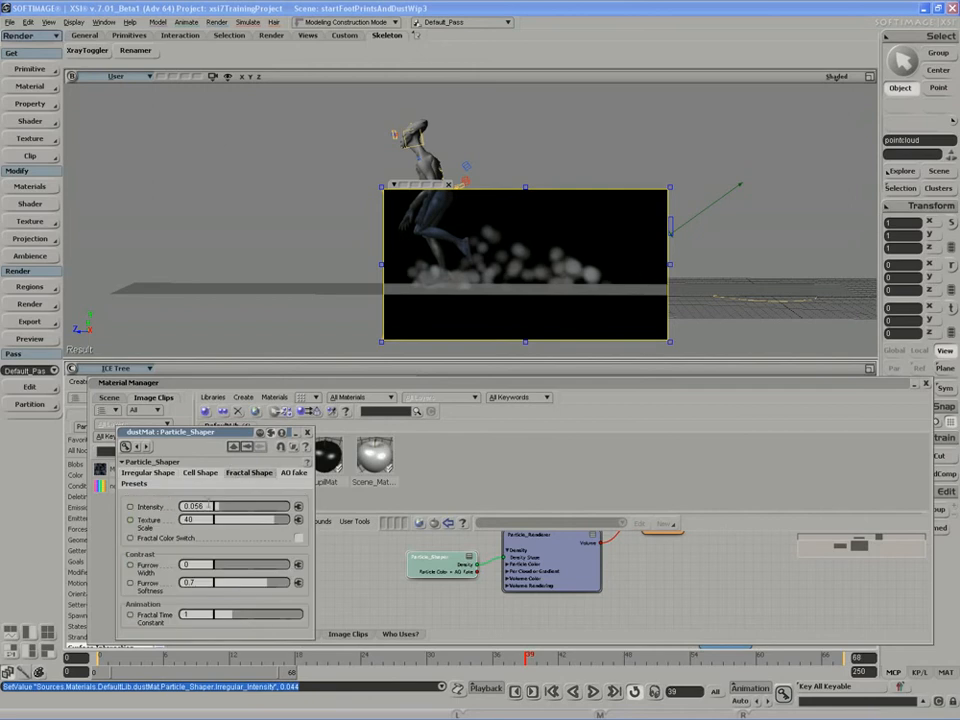
left_click(222, 520)
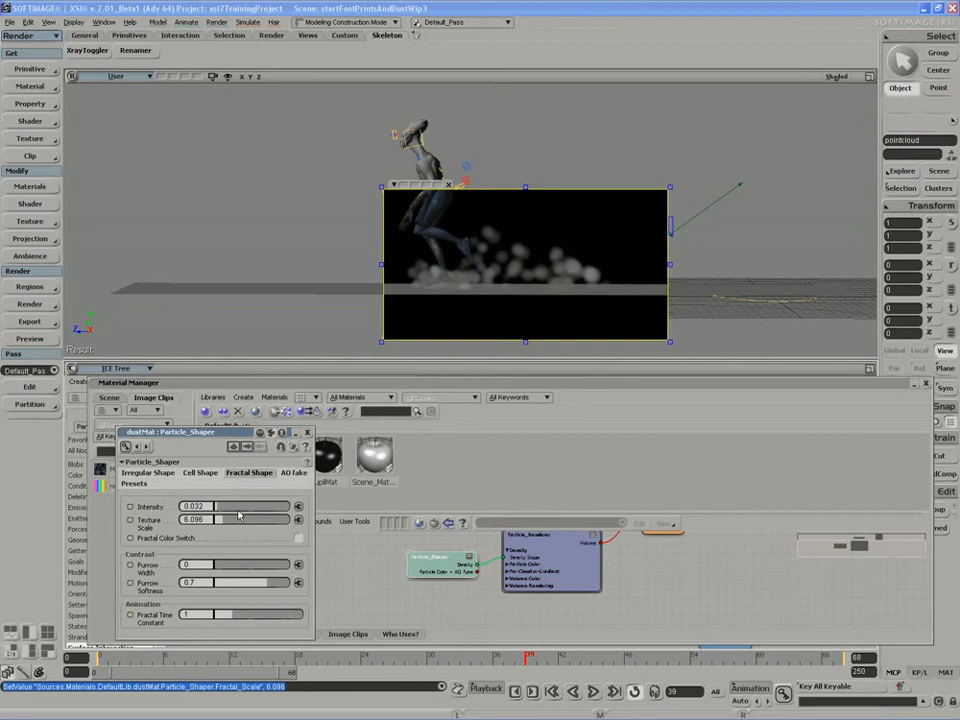
left_click(307, 431)
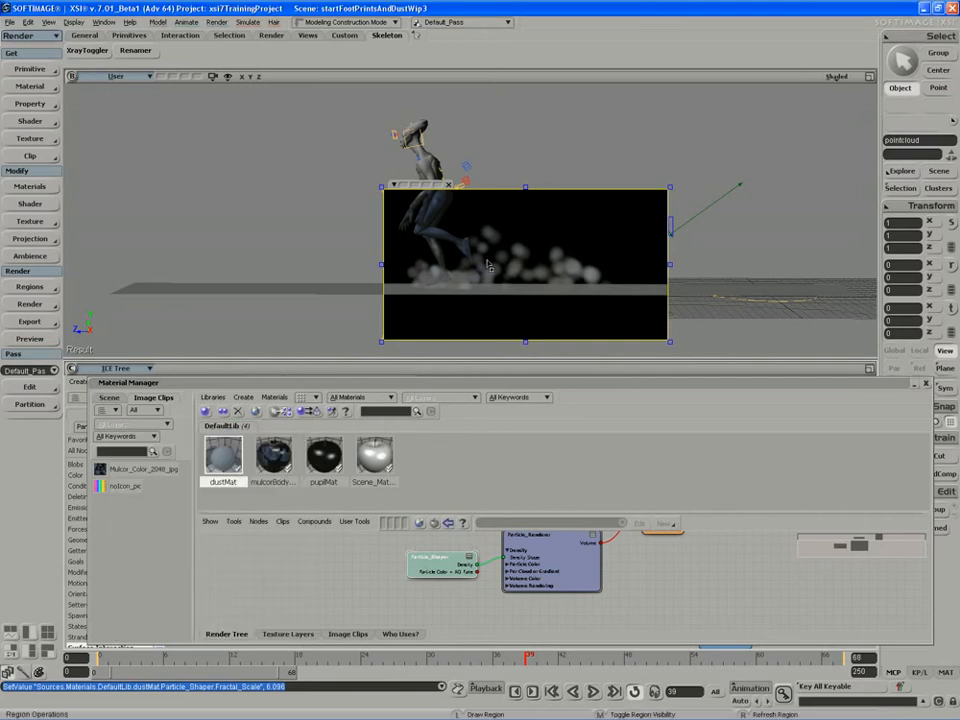
left_click_drag(495, 387, 495, 362)
double_click(495, 362)
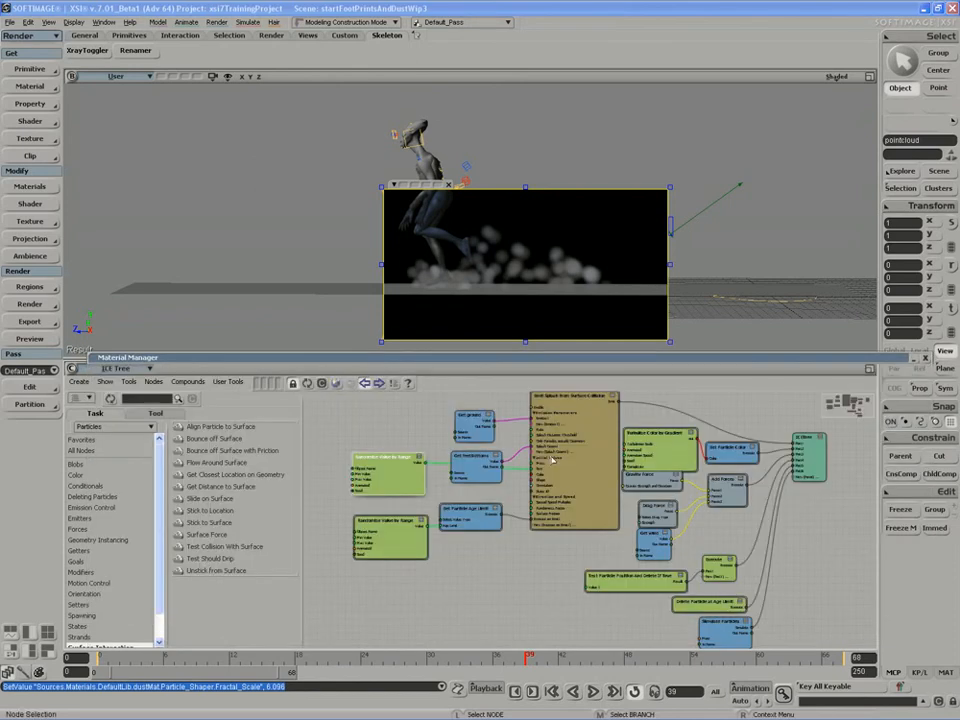
- Set the Randomize Value by Range node driving particle size to a minimum of 1 and a maximum of 1.5
scroll(503, 521, "up", 5)
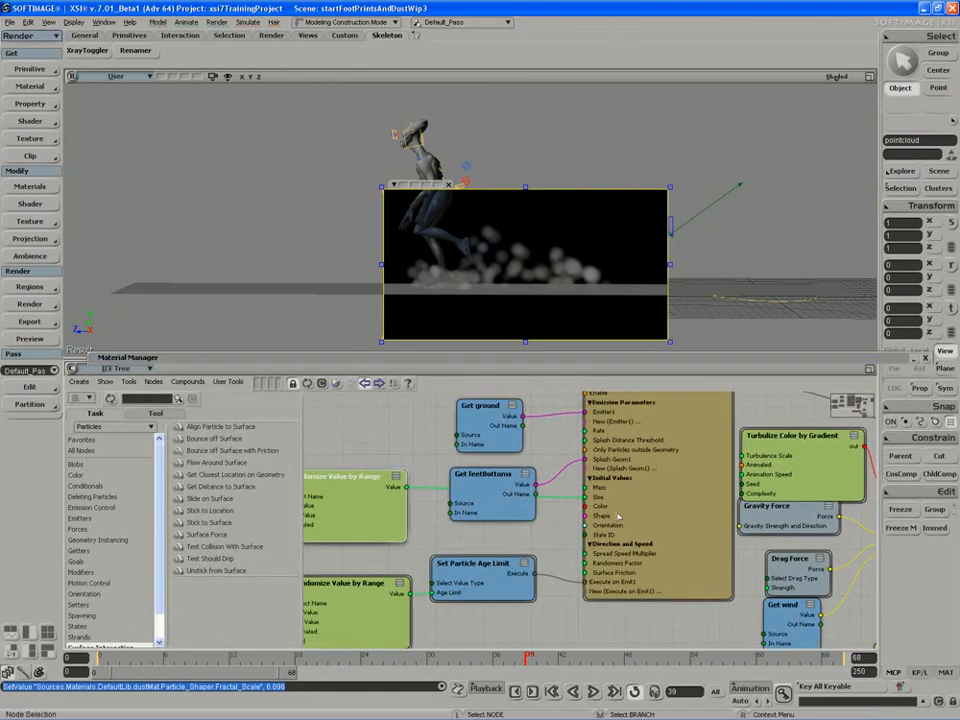
left_click_drag(488, 512, 605, 523)
left_click_drag(468, 513, 461, 522)
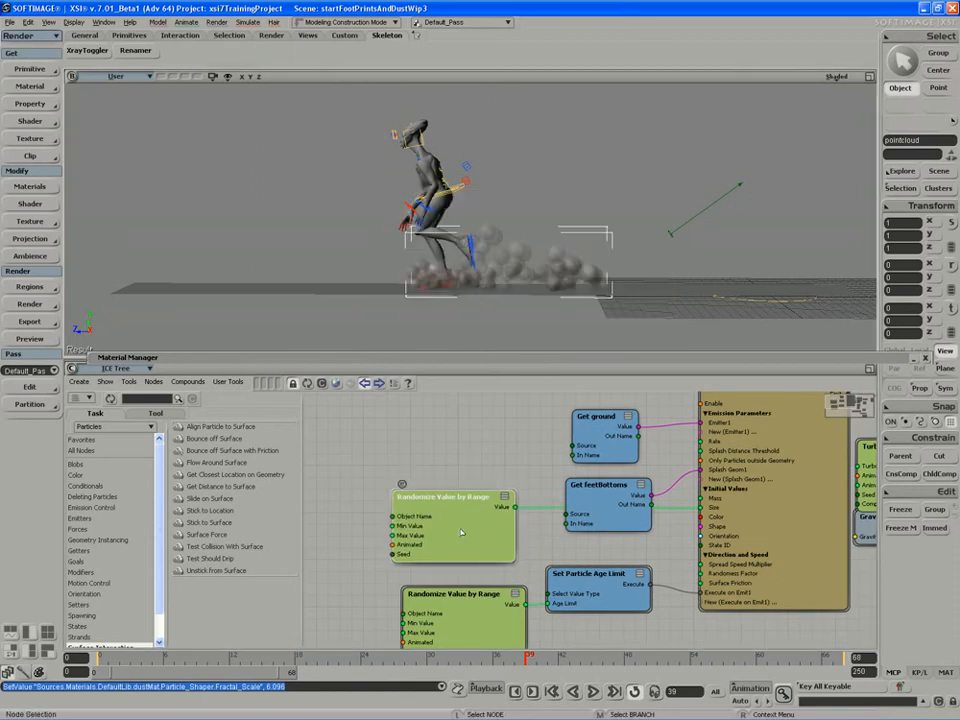
double_click(460, 522)
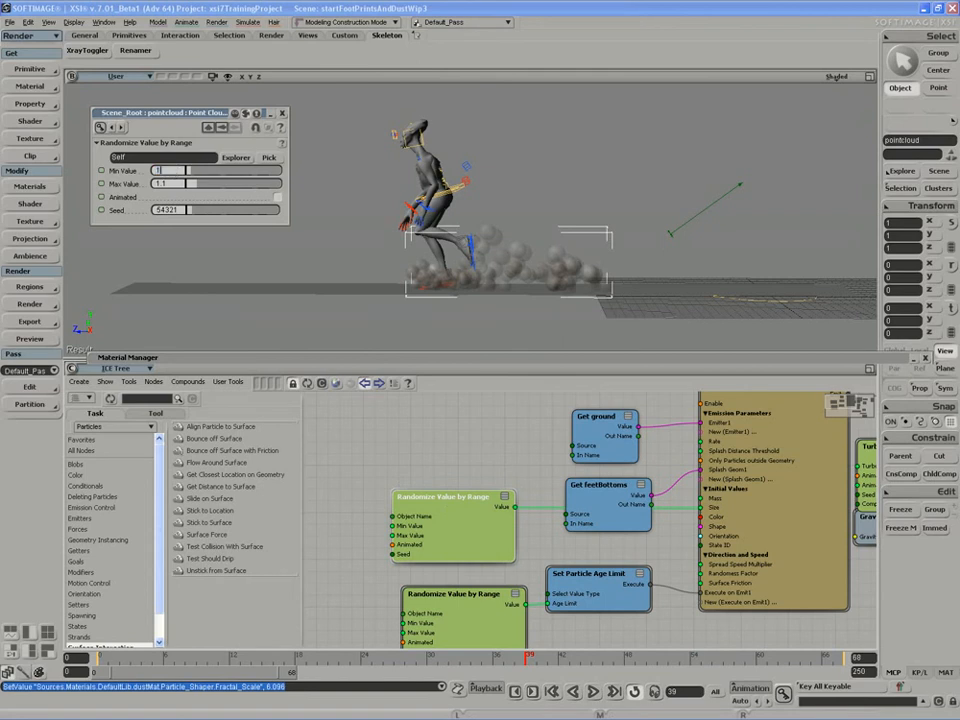
key("Tab")
type("1")
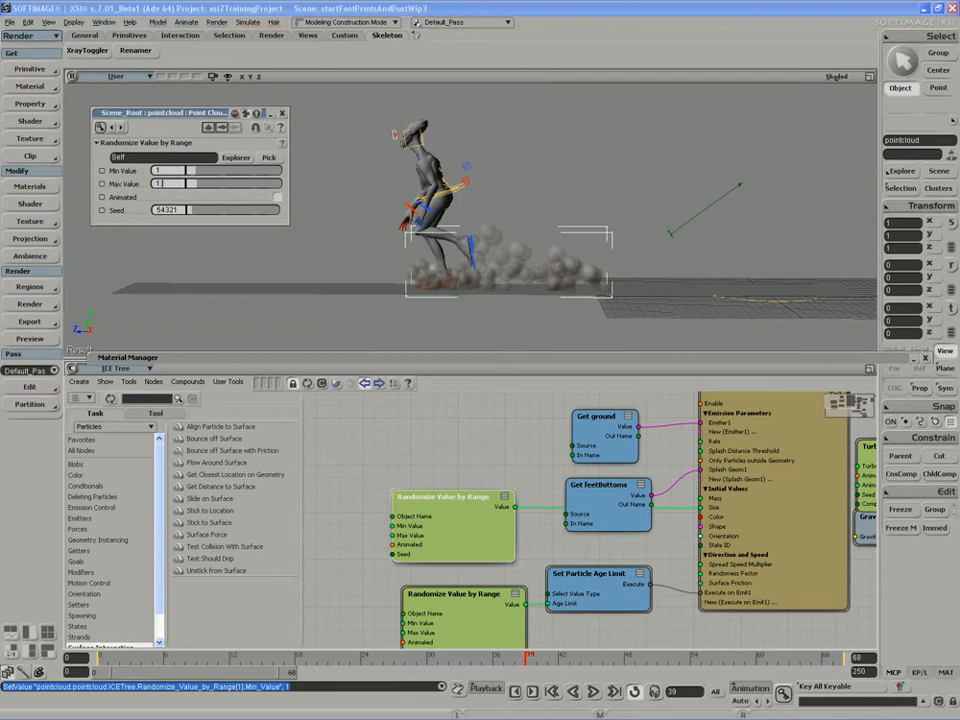
type(".5")
key("Return")
- Play the dust simulation from the start frame and check the resized particles around the walking character
left_click(593, 692)
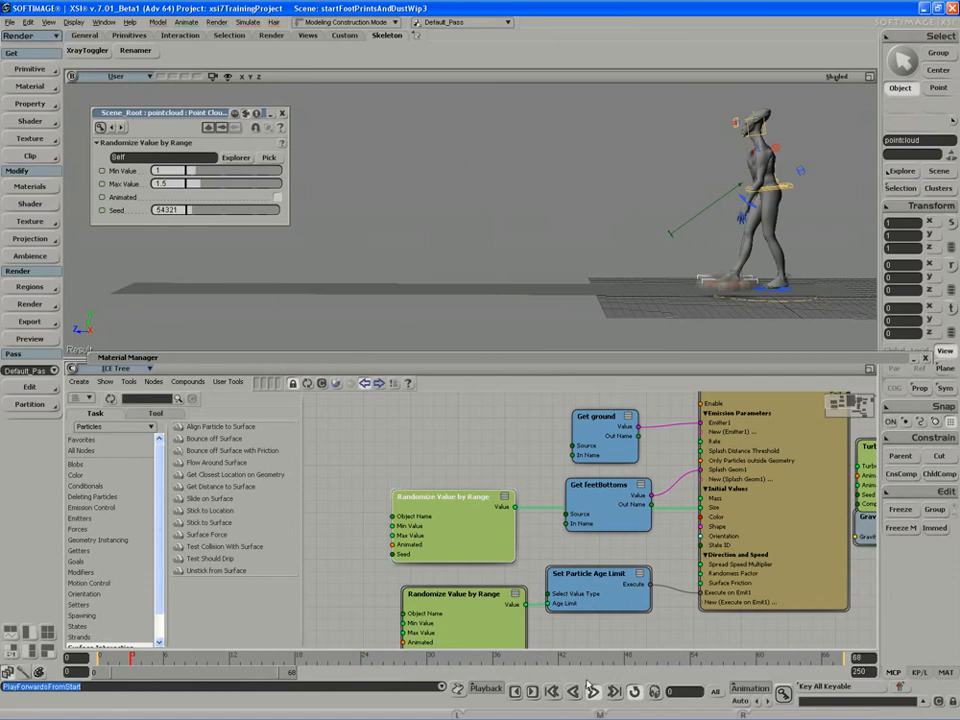
key("Escape")
scroll(573, 311, "down", 3)
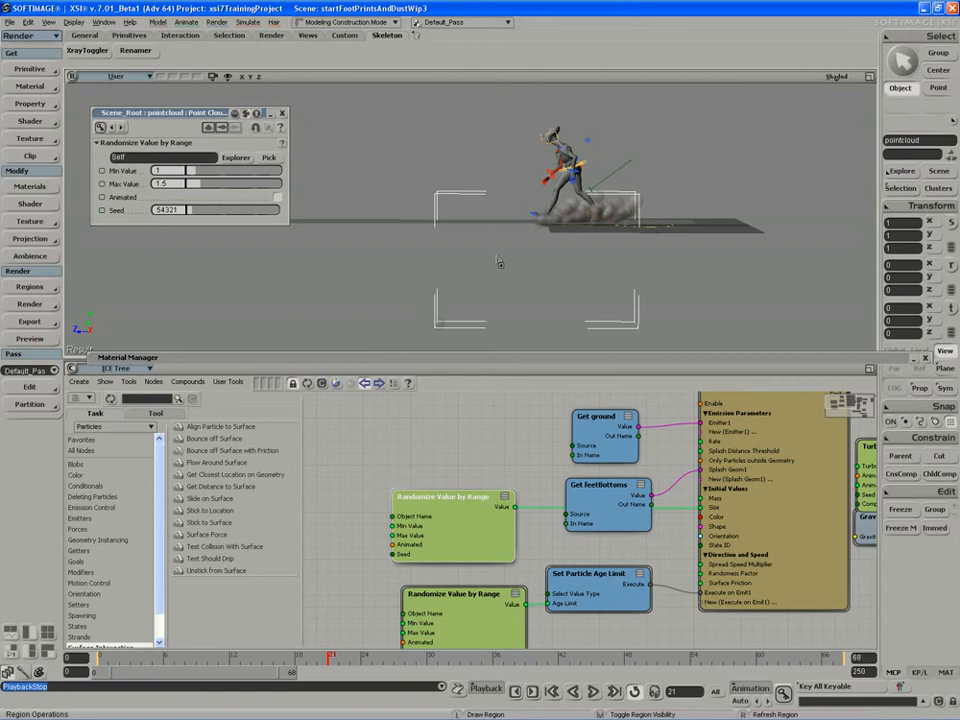
left_click(593, 691)
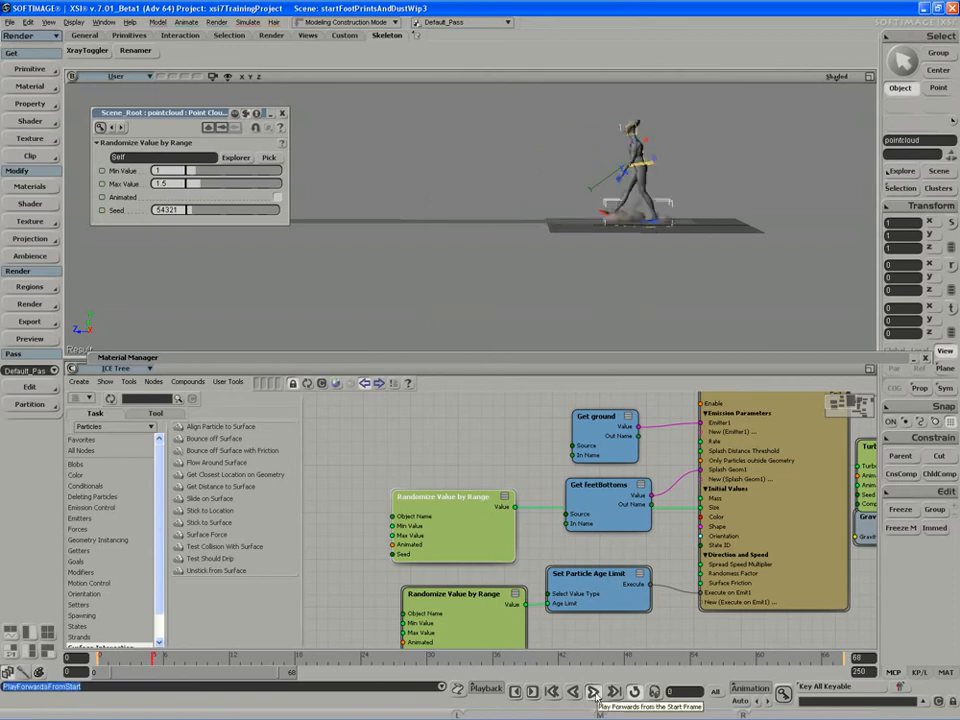
left_click(594, 692)
key("q")
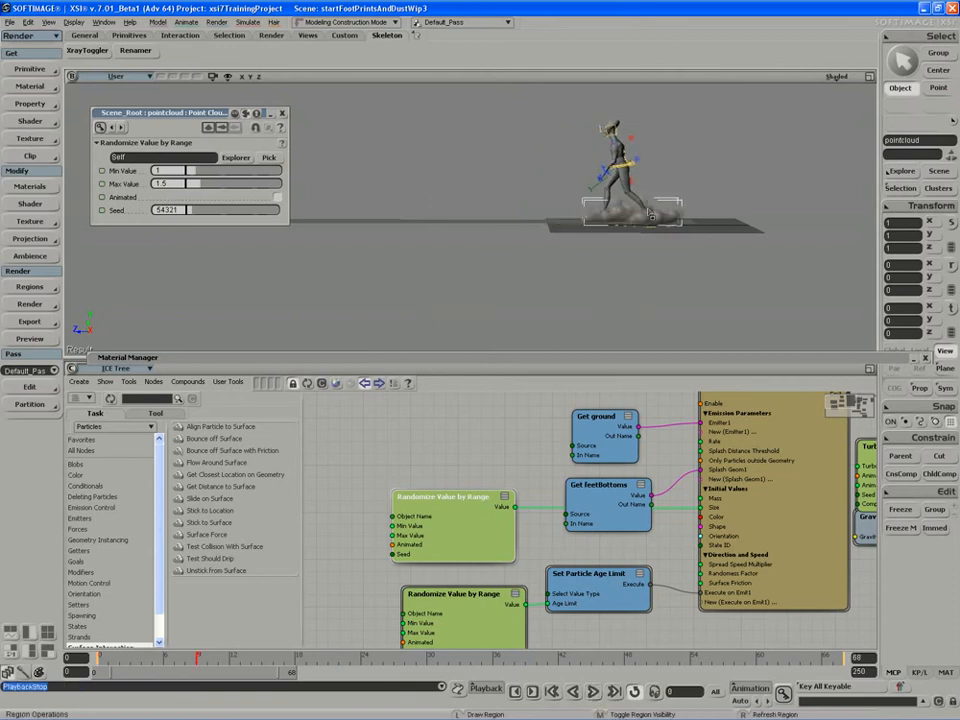
- Step through frames 10 to 13, examining the point cloud's extents and the Emit Splash from Surface Collision node
key("period")
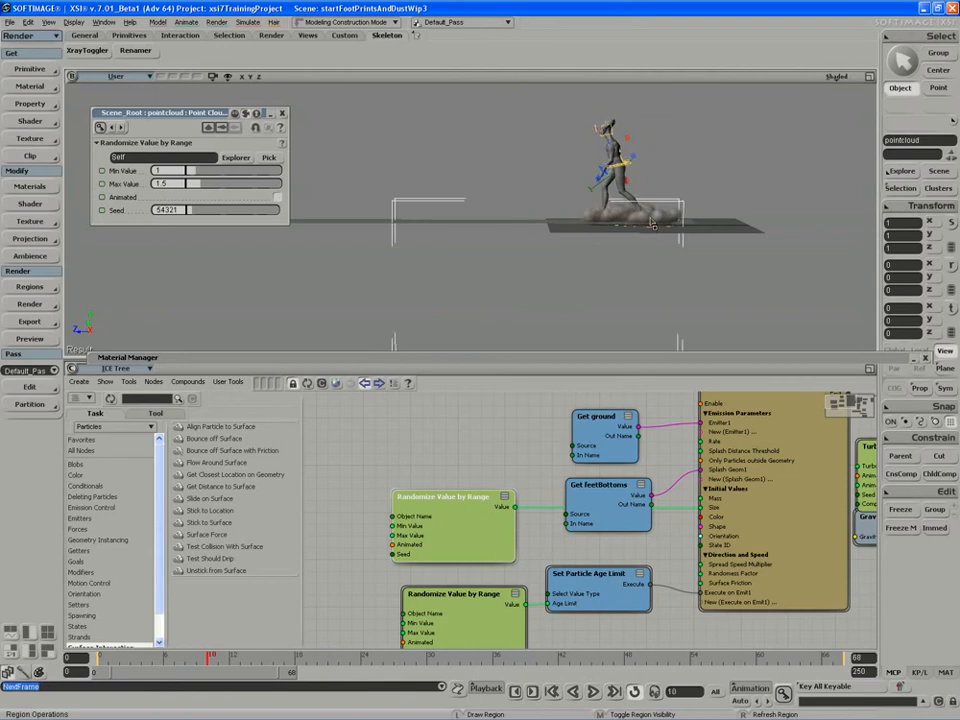
key("s")
left_click_drag(645, 259, 642, 208)
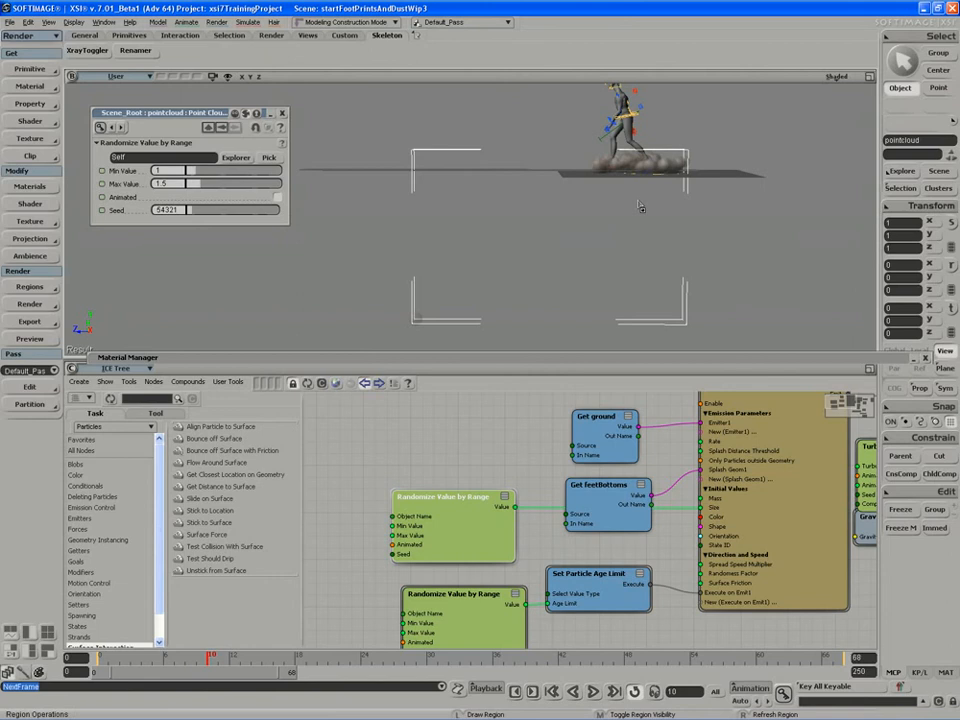
key("period")
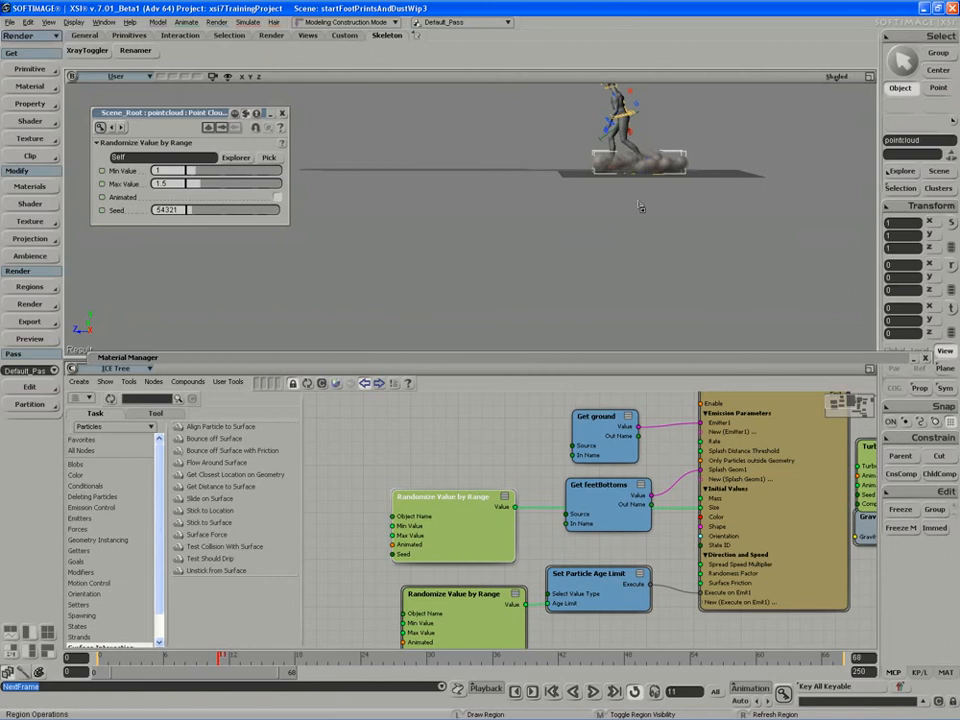
key("period")
key("period")
key("comma")
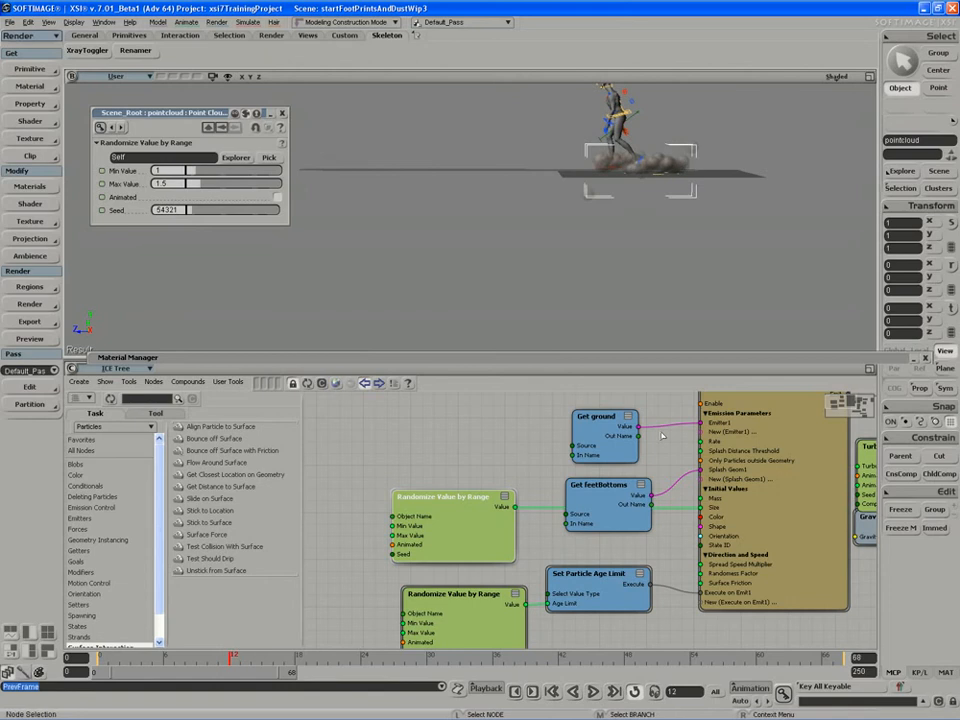
middle_click_drag(667, 455, 569, 476)
mouse_move(667, 467)
left_mouse_down()
mouse_move(675, 471)
mouse_move(656, 472)
left_mouse_up()
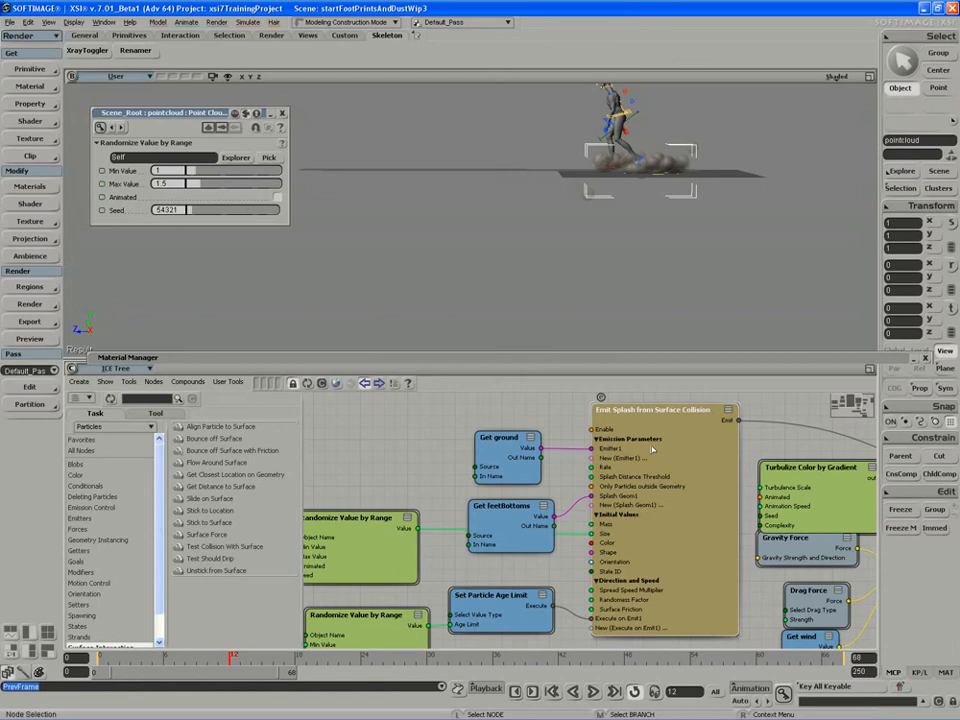
key("period")
- Preview frame 13 in a render region covering the character and the whole point cloud extents, and hide the region
key("q")
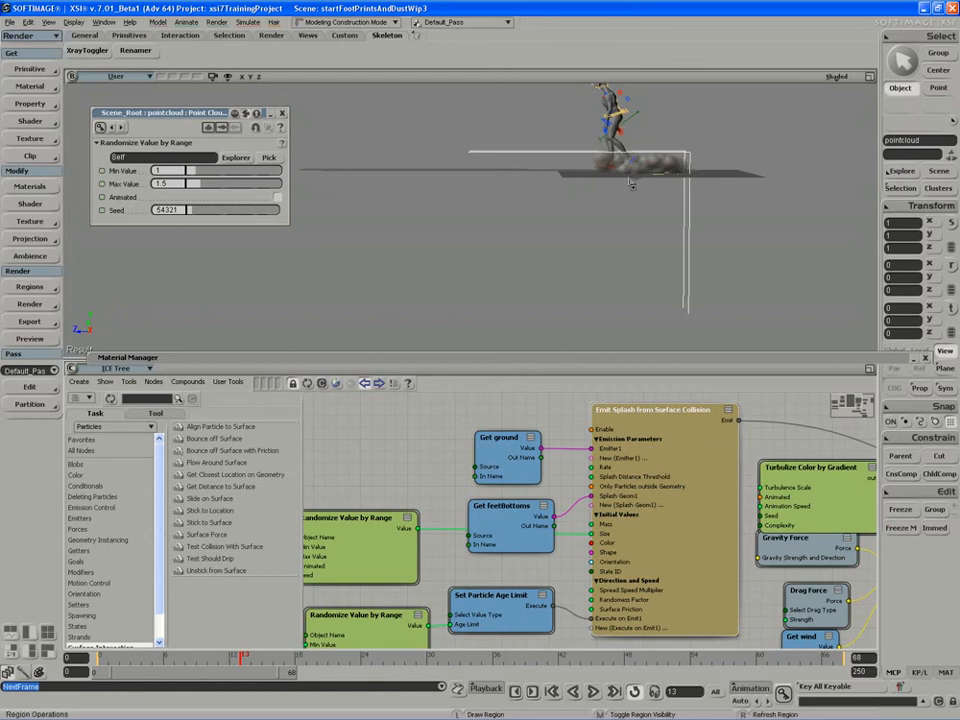
scroll(588, 264, "down", 3)
key("s")
left_click_drag(387, 269, 583, 169)
scroll(589, 220, "down", 1)
scroll(584, 180, "down", 2)
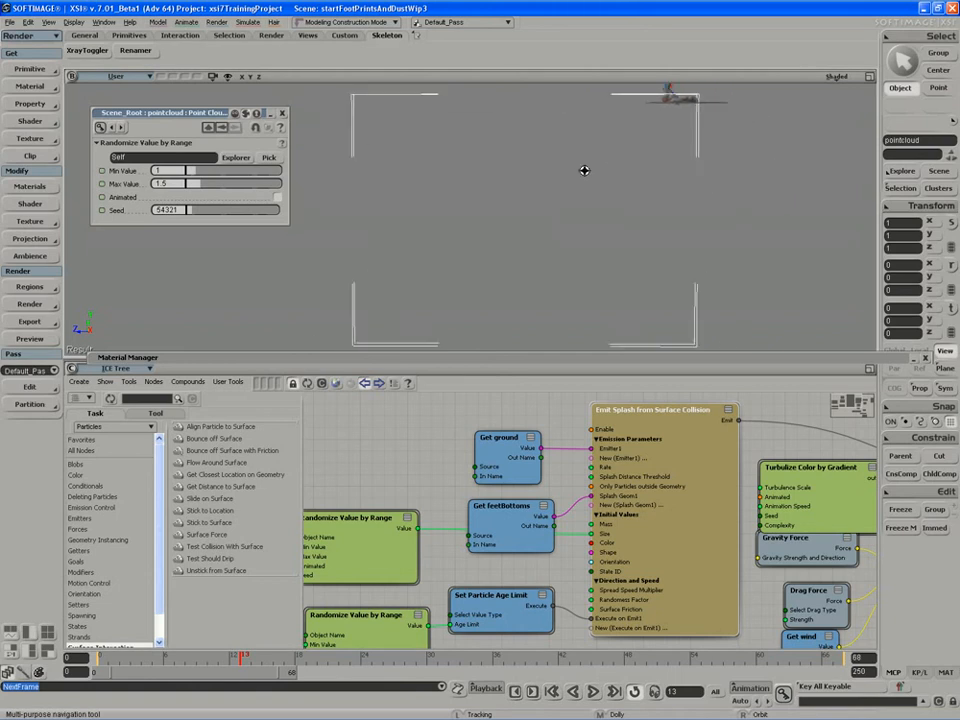
scroll(588, 172, "down", 1)
left_click_drag(707, 88, 305, 363)
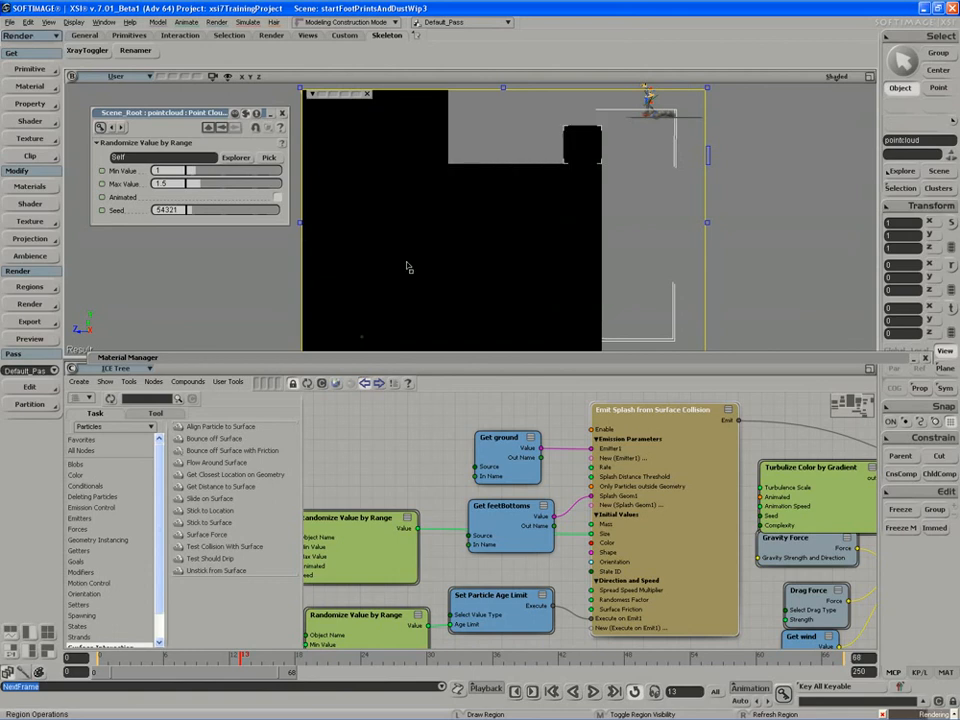
middle_click(407, 264)
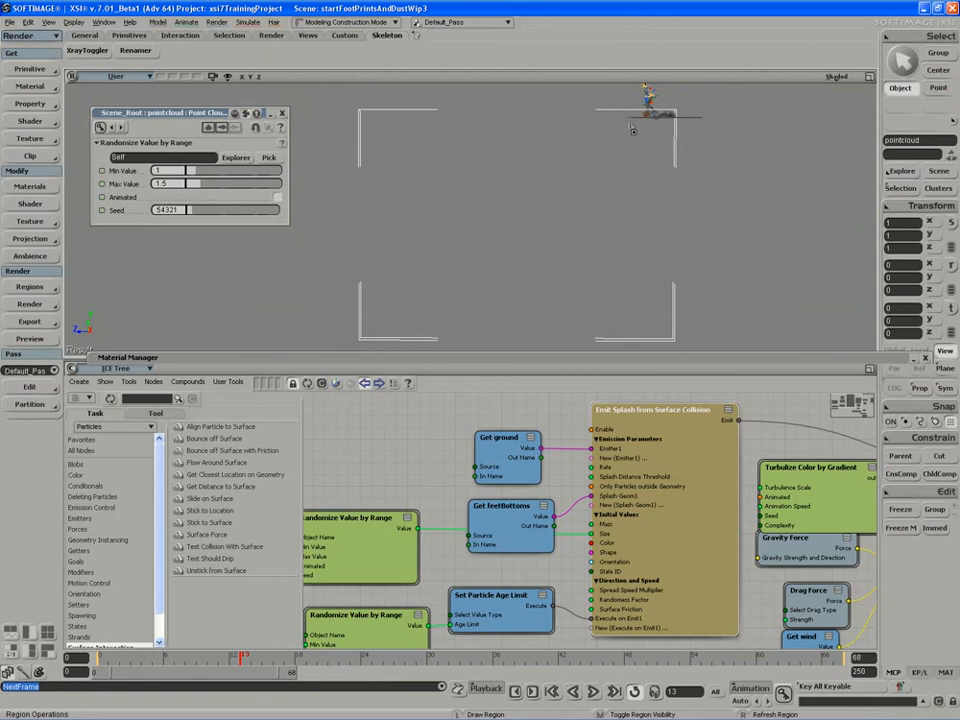
- Select the stray particle, point 175, at the lower corner of the point cloud's bounding box and examine it up close
key("t")
left_click(370, 337)
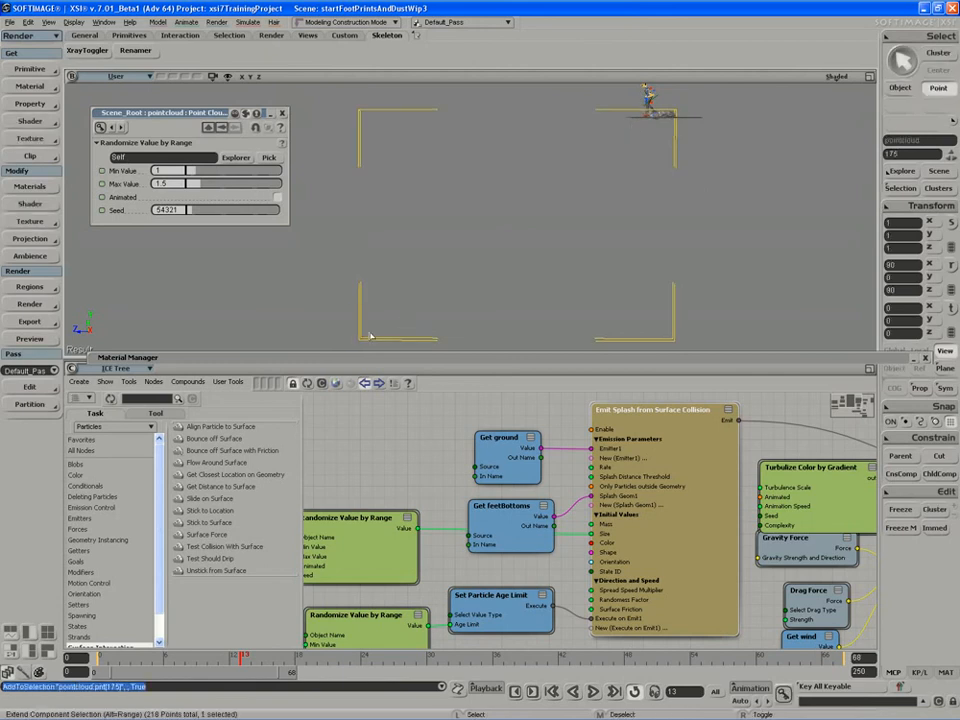
key("f")
scroll(387, 316, "down", 4)
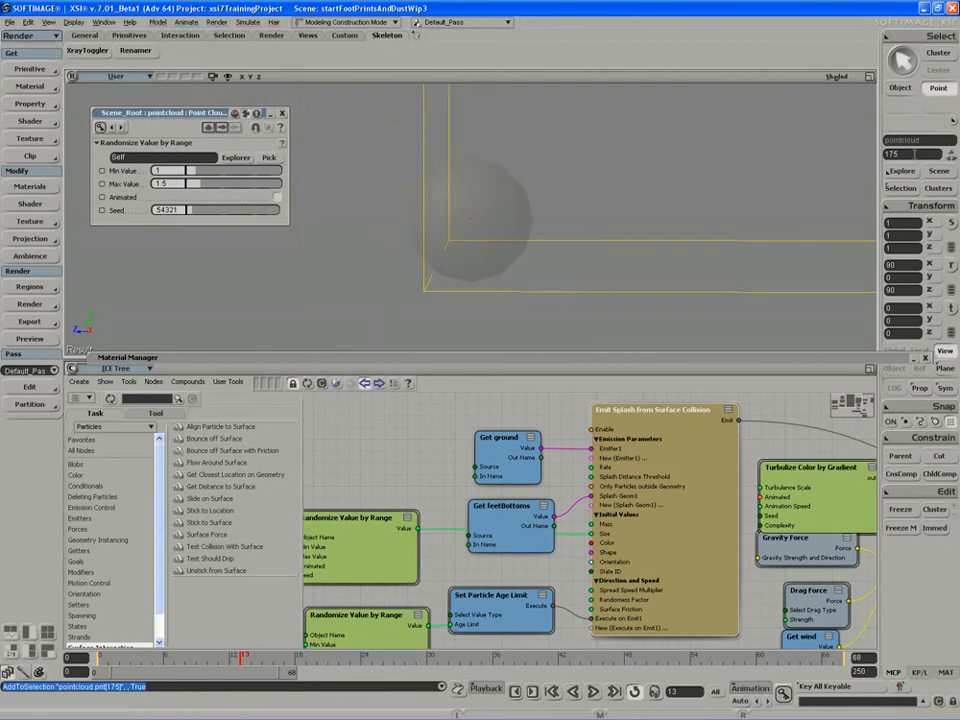
scroll(664, 242, "down", 5)
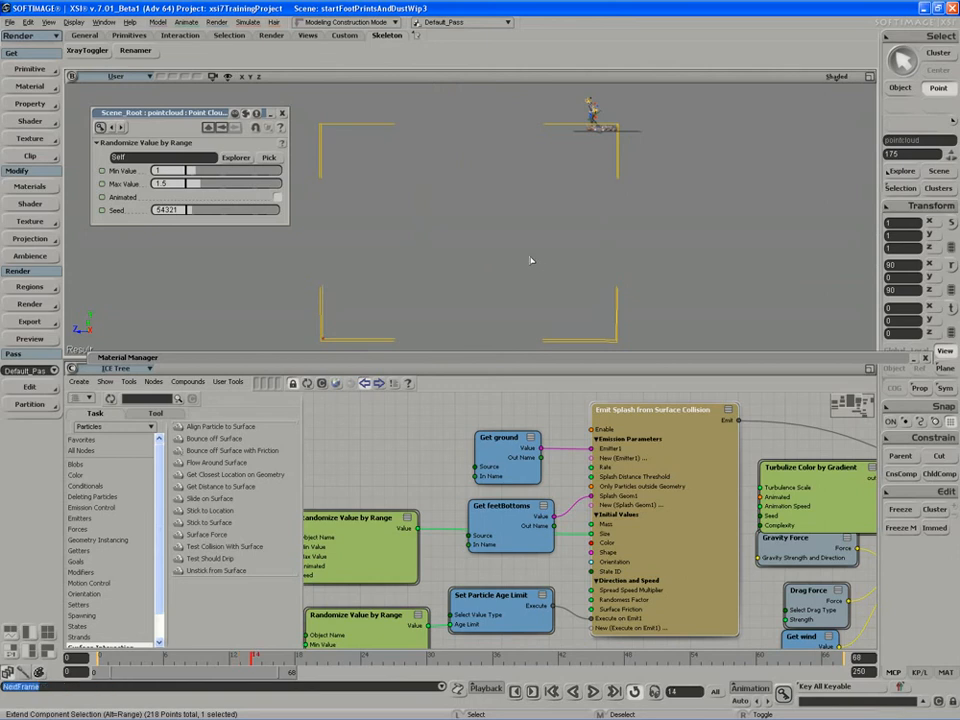
- Step forward from frame 13 to about frame 20 to check how the point cloud's bounding box changes
key("period")
key("period")
key("period")
key("period")
key("period")
key("period")
key("period")
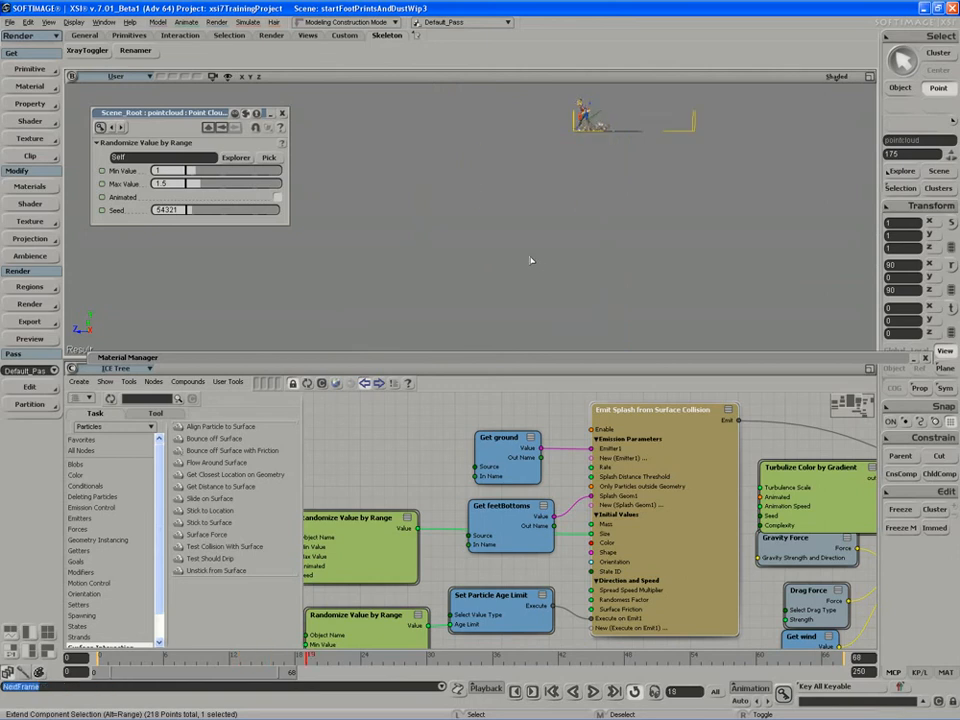
scroll(531, 260, "down", 4)
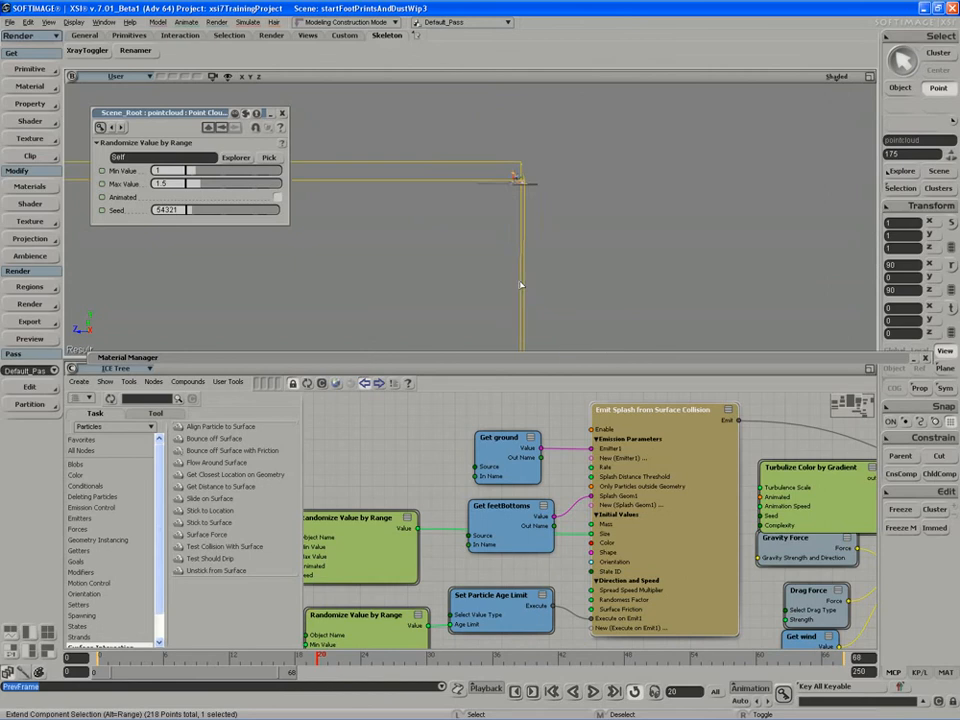
- Preview frame 20 in a render region covering the character and a wide part of the point cloud's extents
key("s")
left_click_drag(447, 300, 789, 129)
scroll(575, 235, "down", 1)
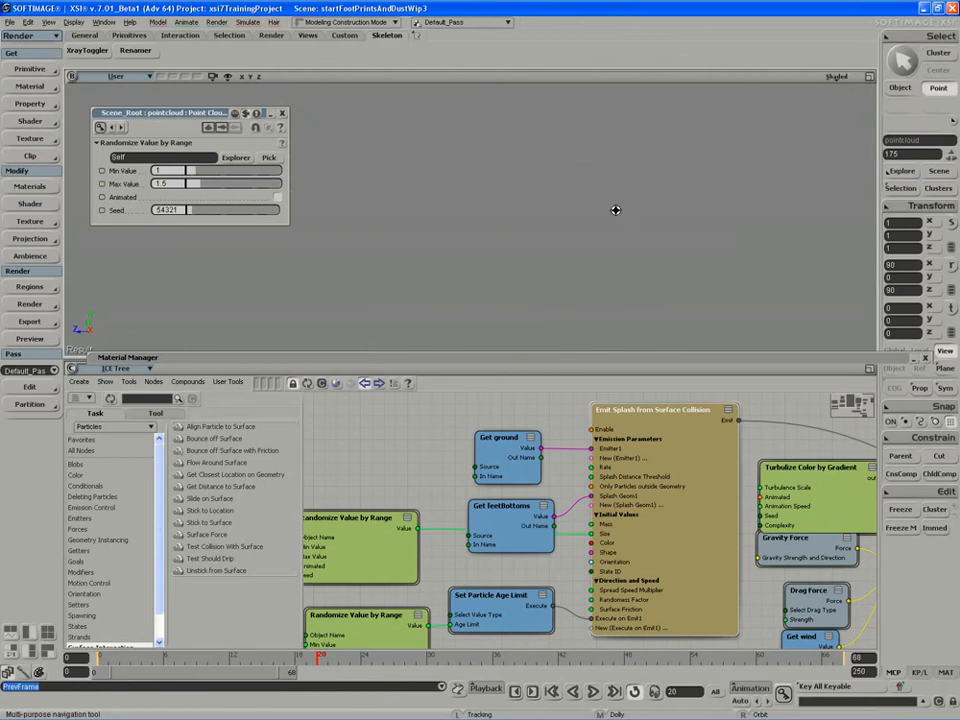
key("alt+z")
key("alt+z")
key("alt+z")
key("s")
key("f")
scroll(499, 238, "down", 9)
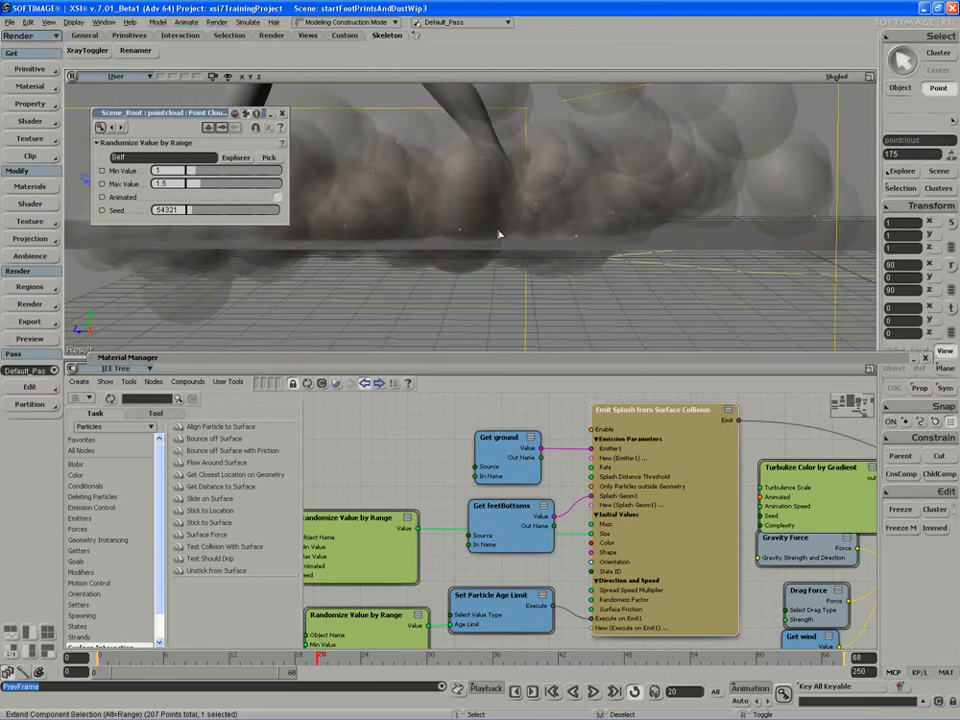
key("s")
left_click_drag(497, 226, 544, 188)
right_click_drag(544, 188, 551, 180)
key("q")
mouse_move(848, 106)
left_mouse_down()
mouse_move(473, 295)
mouse_move(378, 330)
left_mouse_up()
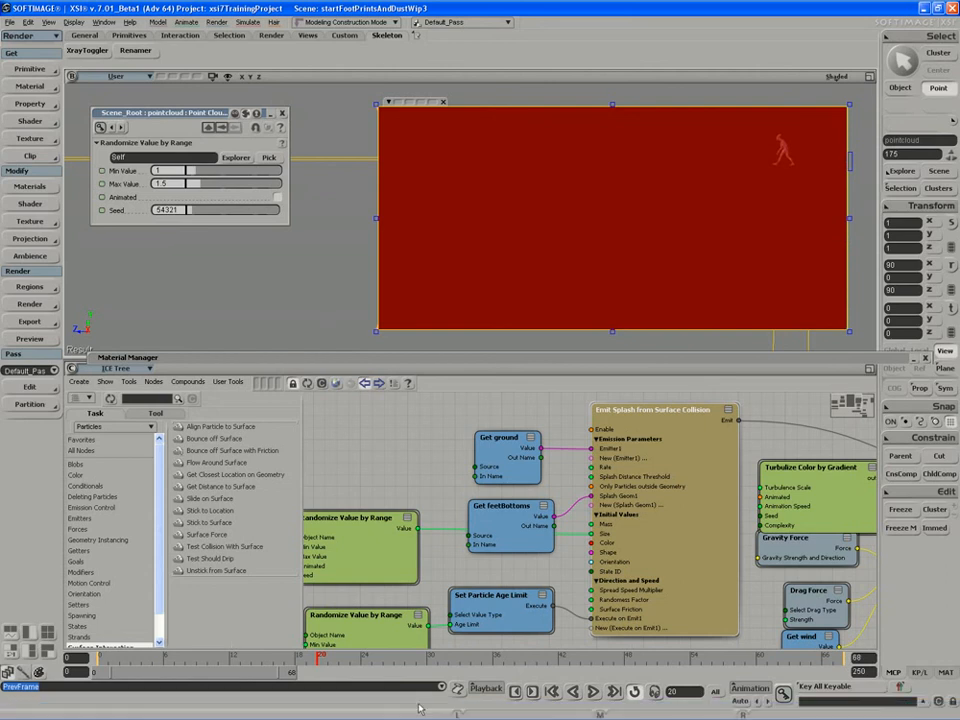
- Read the latest render warning in full in an enlarged script editor, close the editor, and hide the render region
left_click(459, 689)
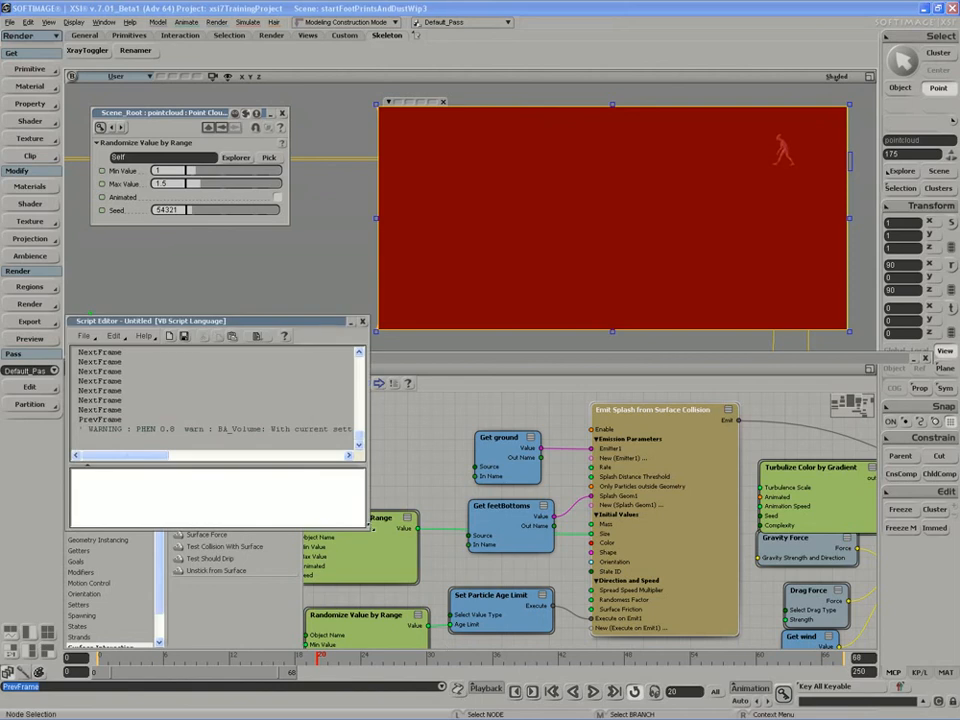
left_click_drag(370, 530, 900, 660)
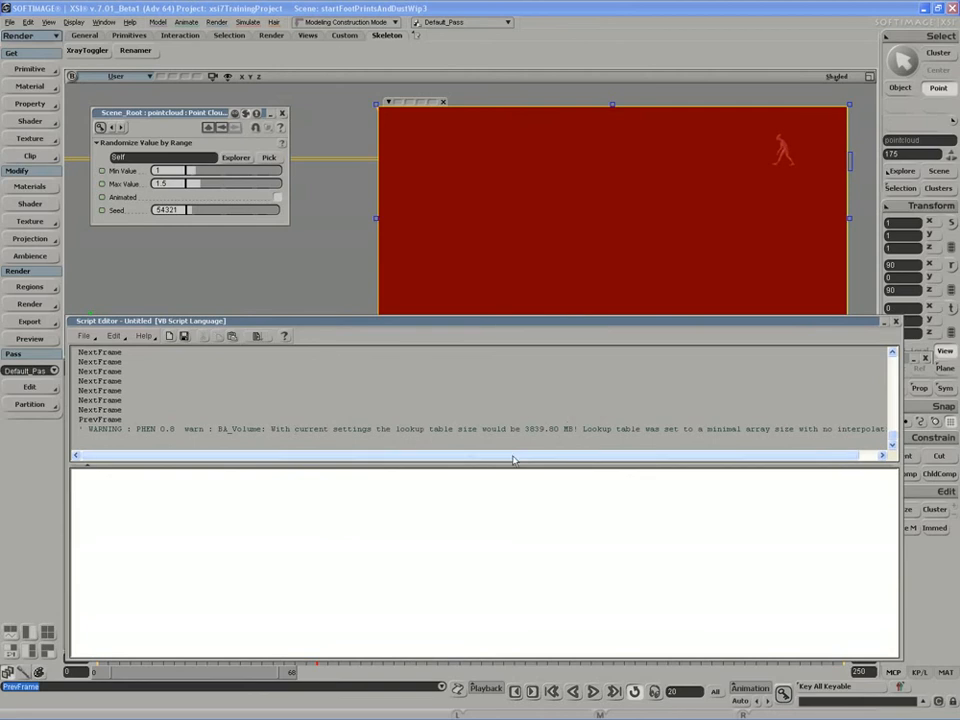
left_click_drag(513, 457, 552, 457)
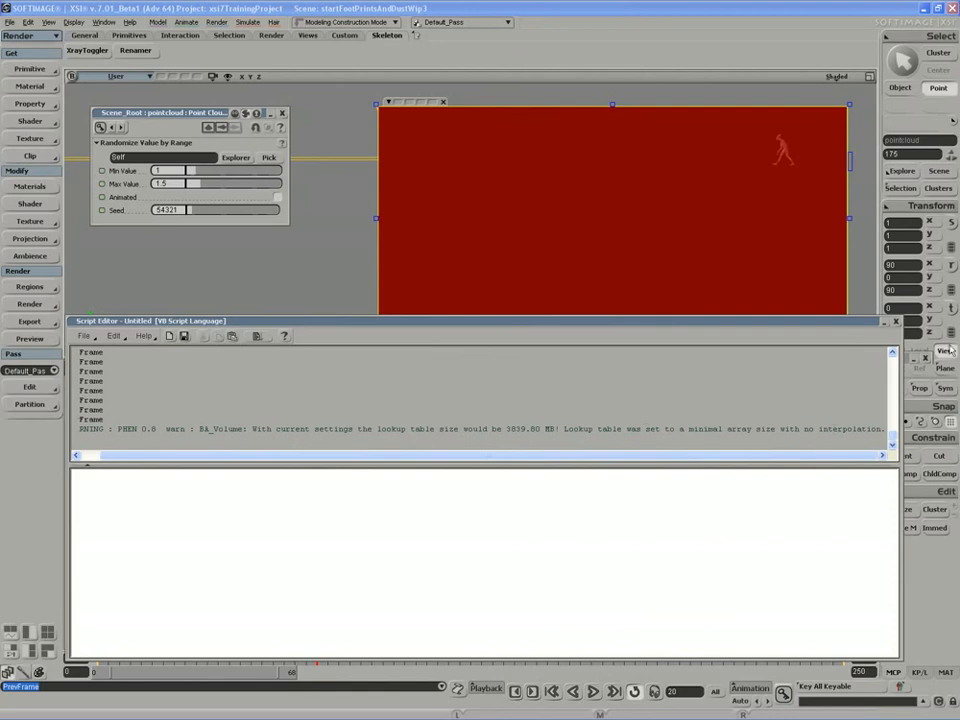
left_click(896, 322)
key("q")
middle_click(655, 283)
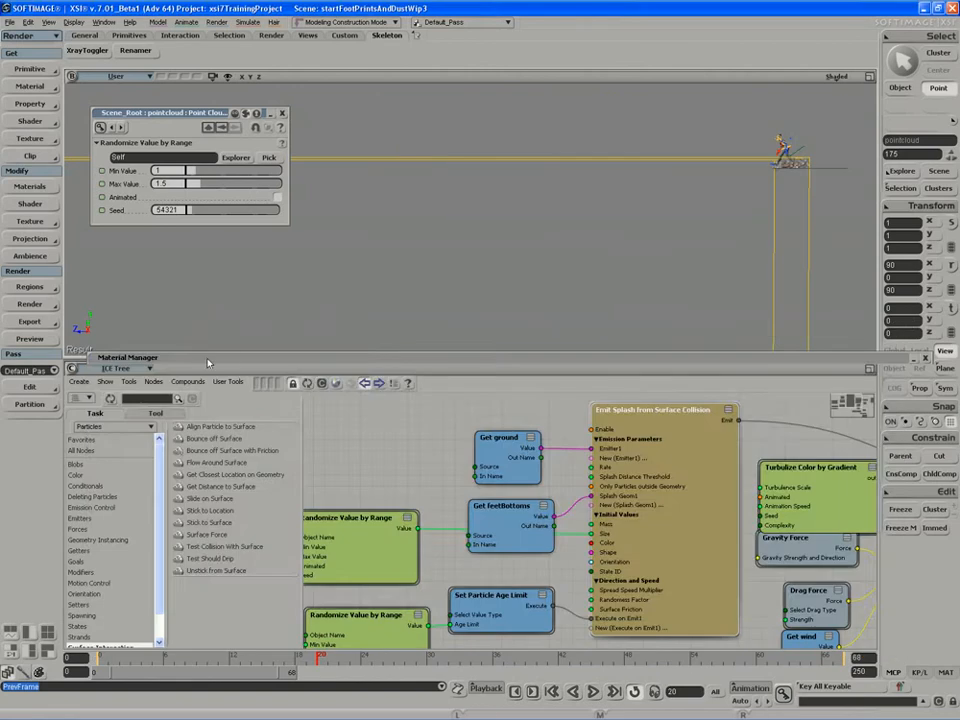
- Examine the Volume Rendering settings of dustMat's Particle_Renderer node, close them, and collapse the Material Manager
double_click(208, 361)
left_click(228, 447)
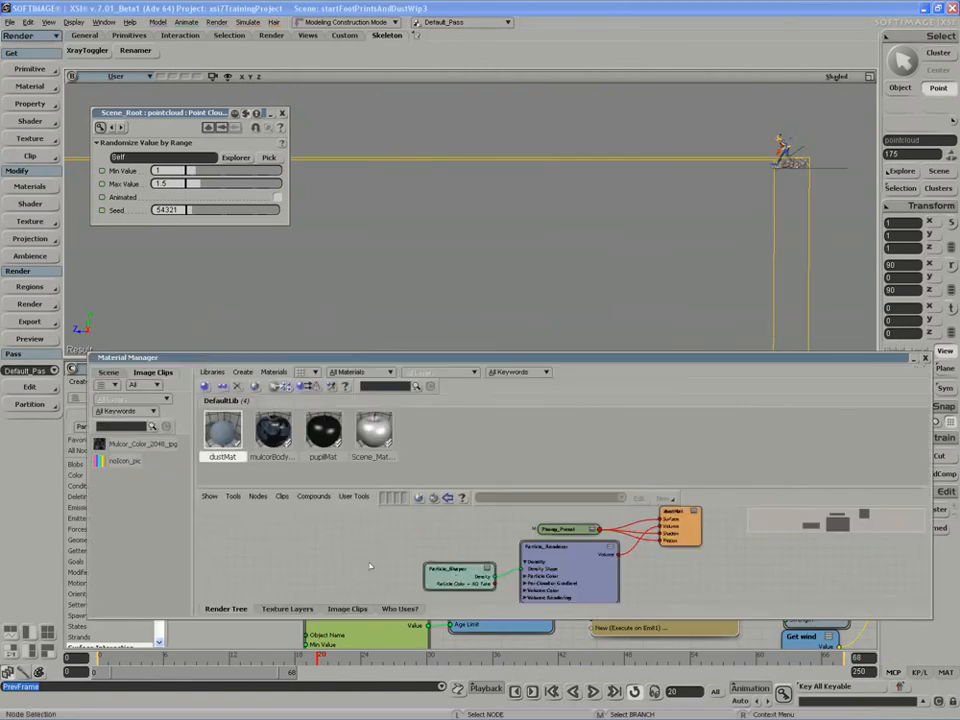
double_click(574, 579)
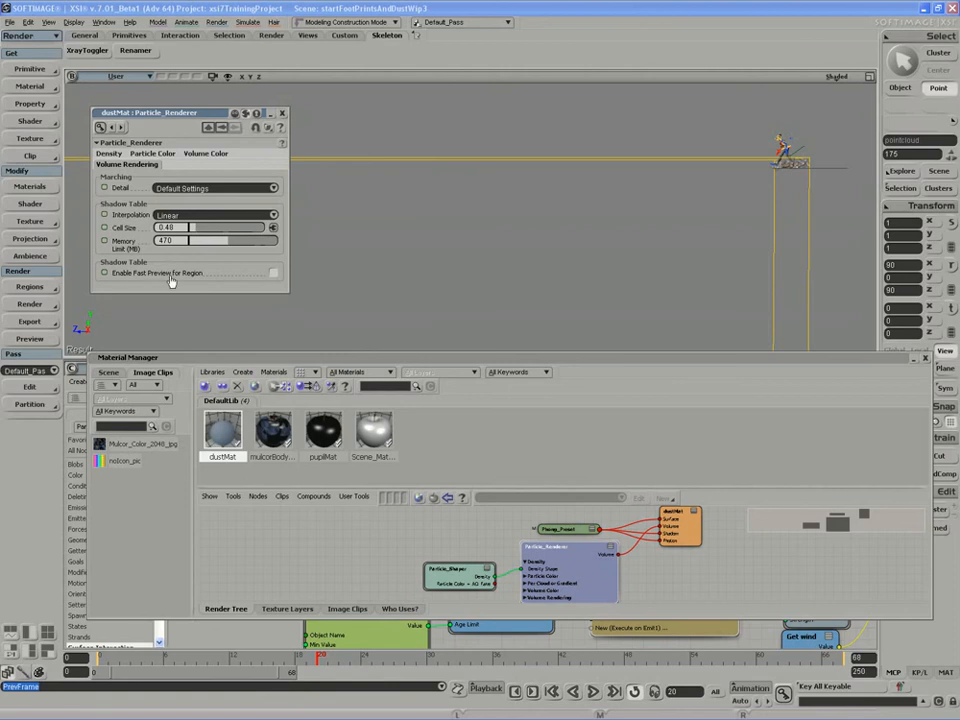
left_click(282, 114)
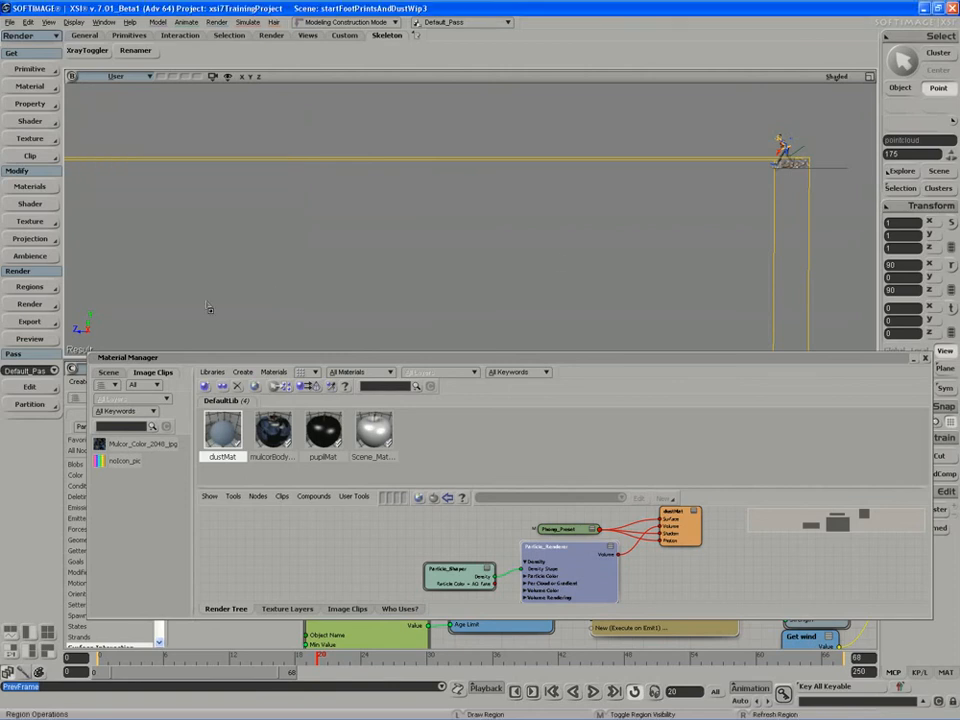
double_click(237, 361)
left_click_drag(236, 361, 217, 343)
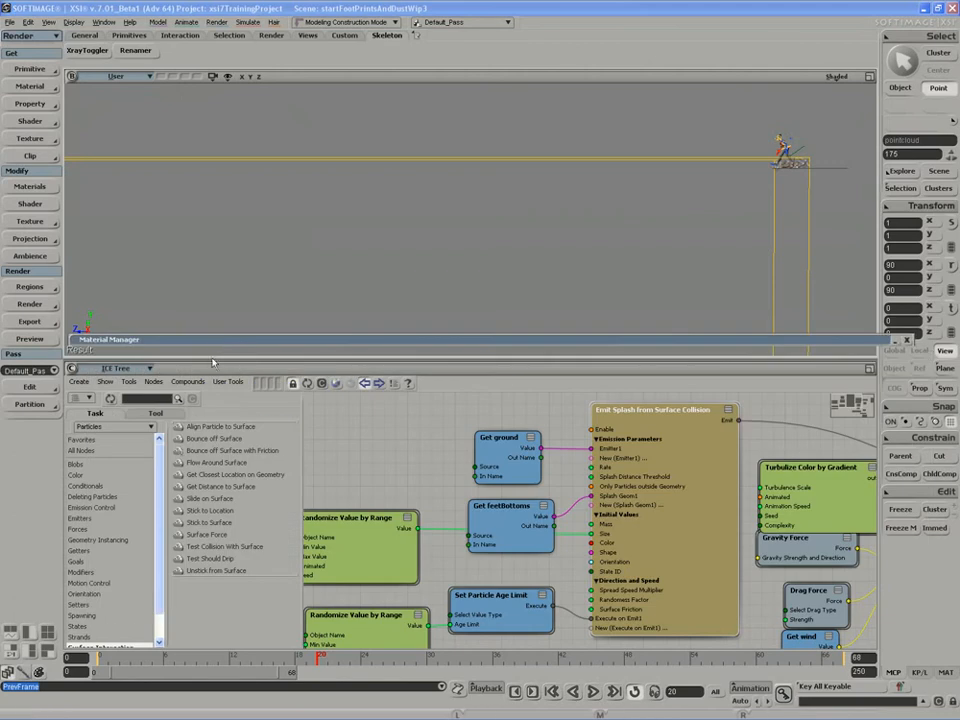
- Set the Spread Speed Multiplier of the Emit Splash from Surface Collision node to 0 and play the simulation from the start
double_click(661, 503)
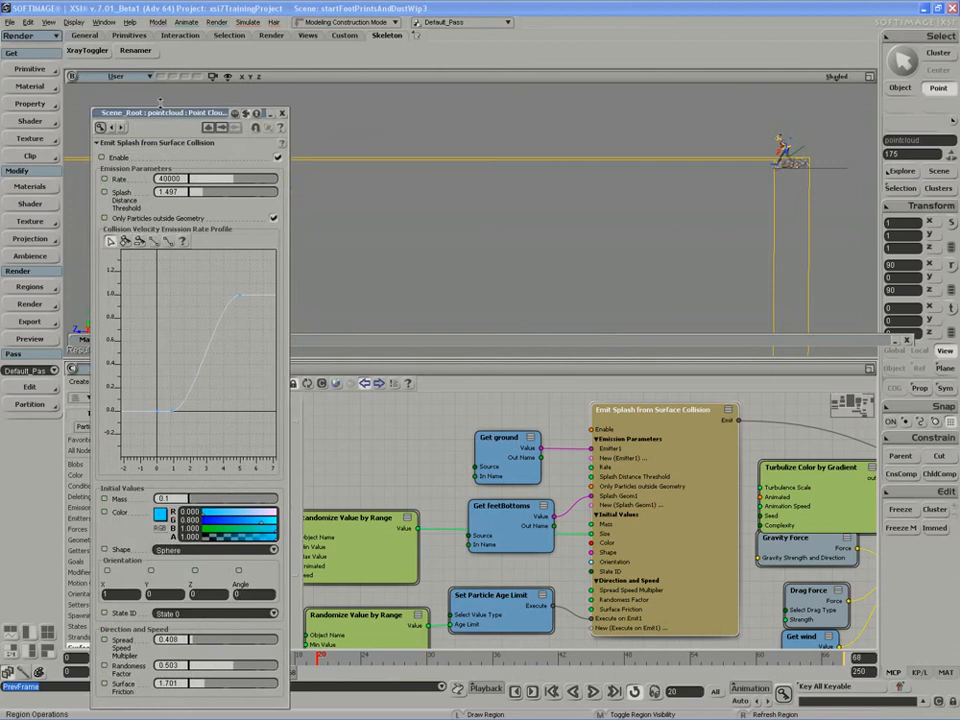
left_click_drag(162, 114, 145, 62)
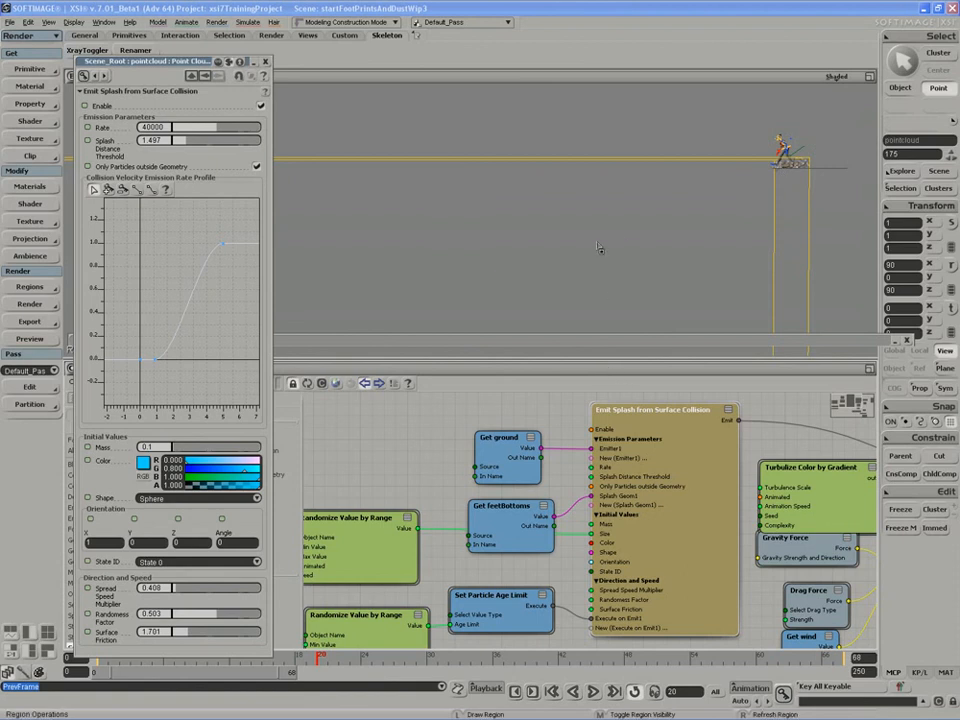
left_click(166, 588)
type("0")
key("Return")
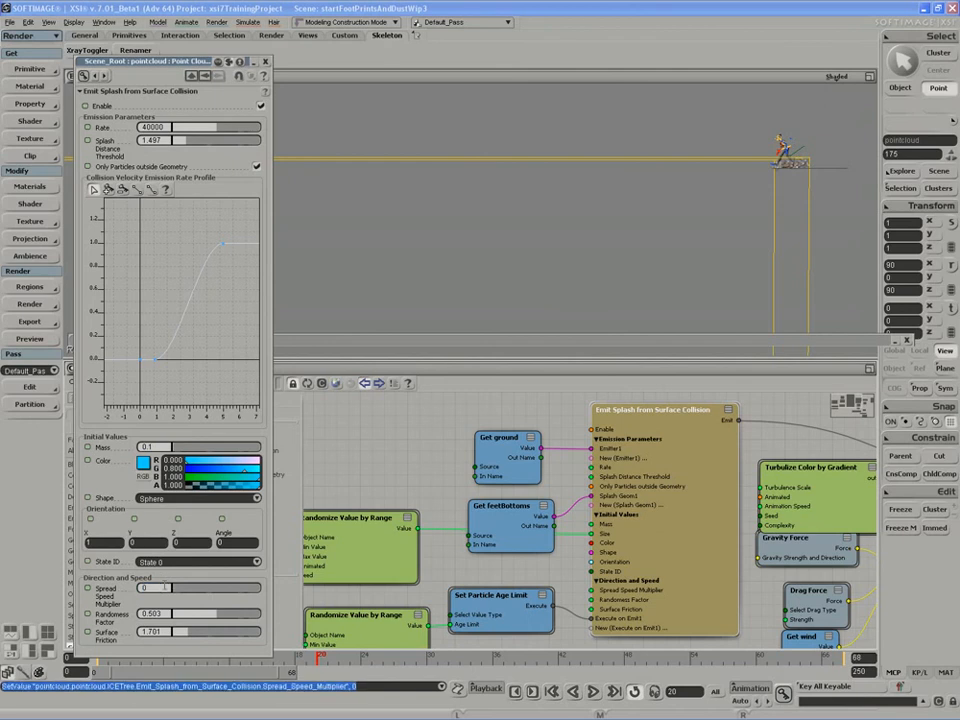
left_click(593, 691)
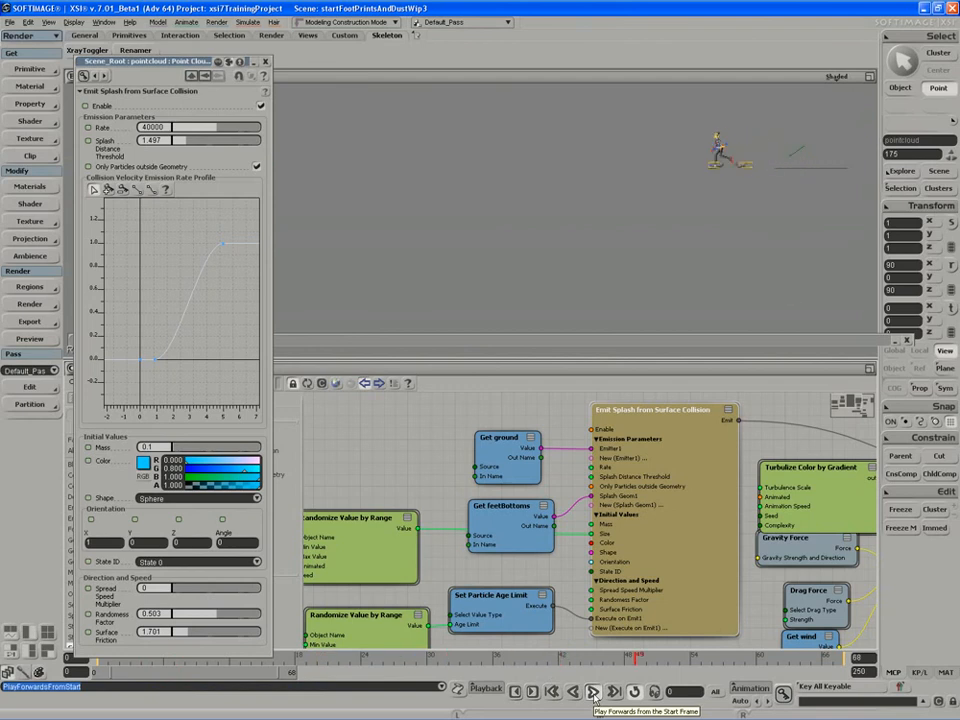
left_click(593, 691)
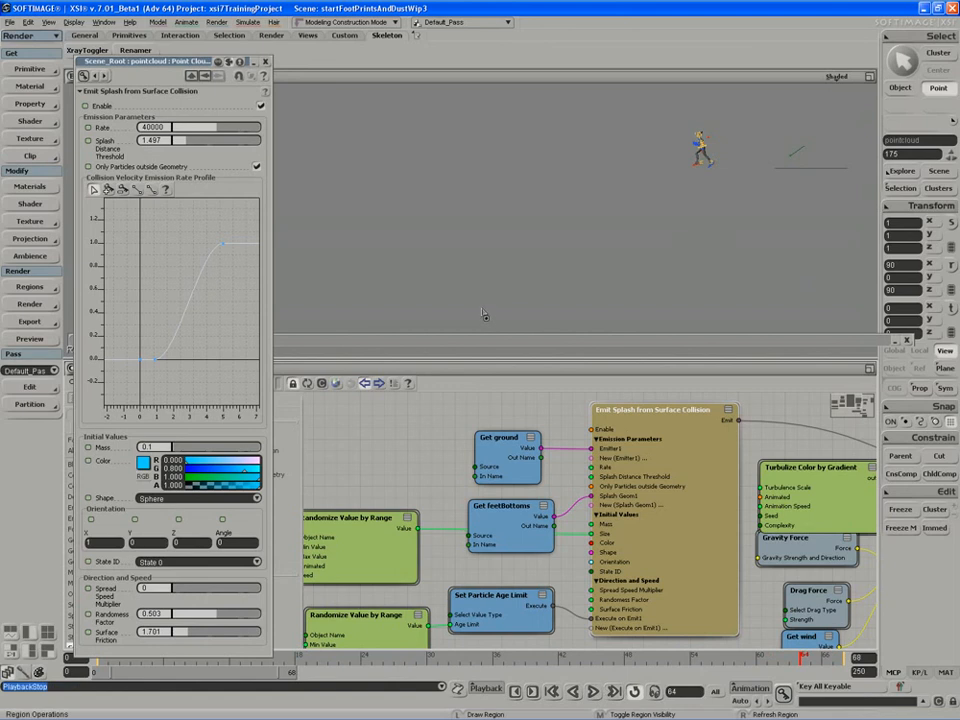
- Lower the splash emitter's Randomness Factor to 0.061 and replay the simulation from the start
left_click(184, 618)
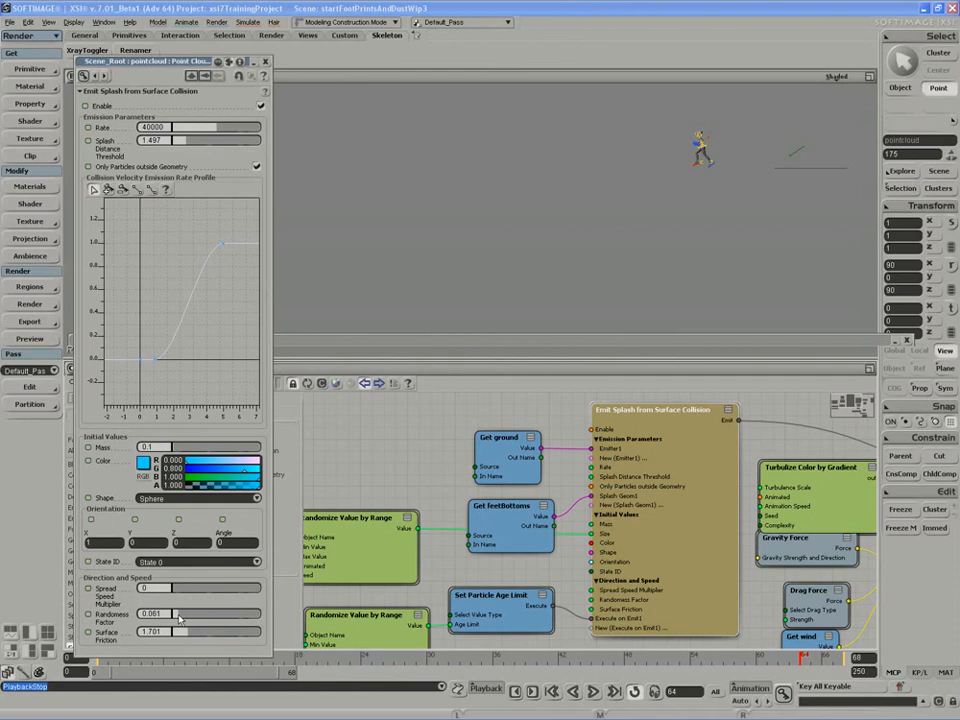
left_click(593, 692)
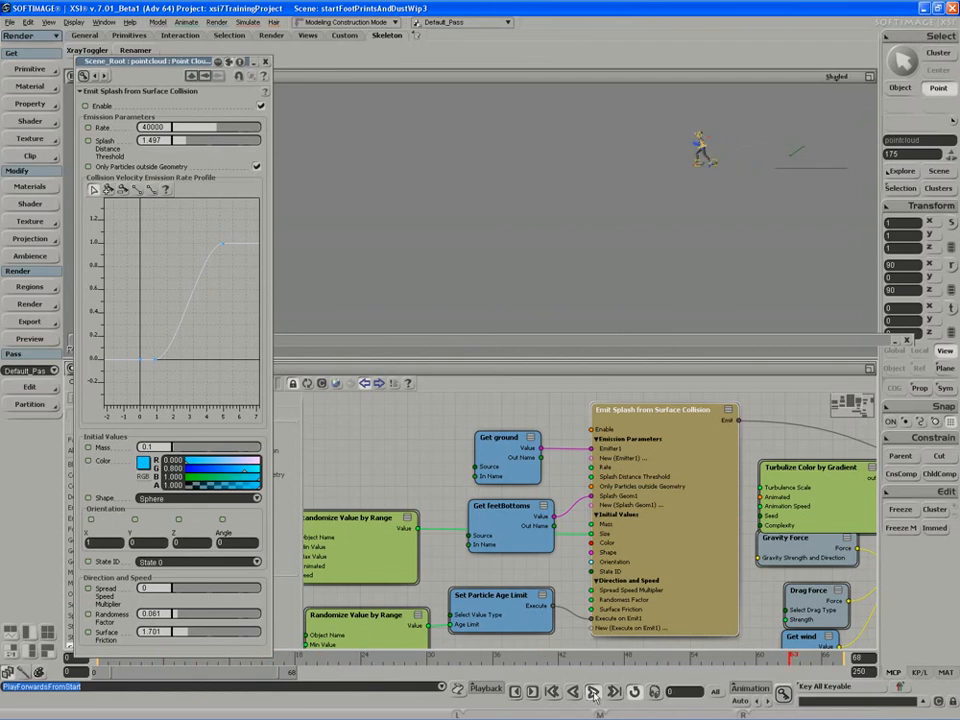
left_click(593, 692)
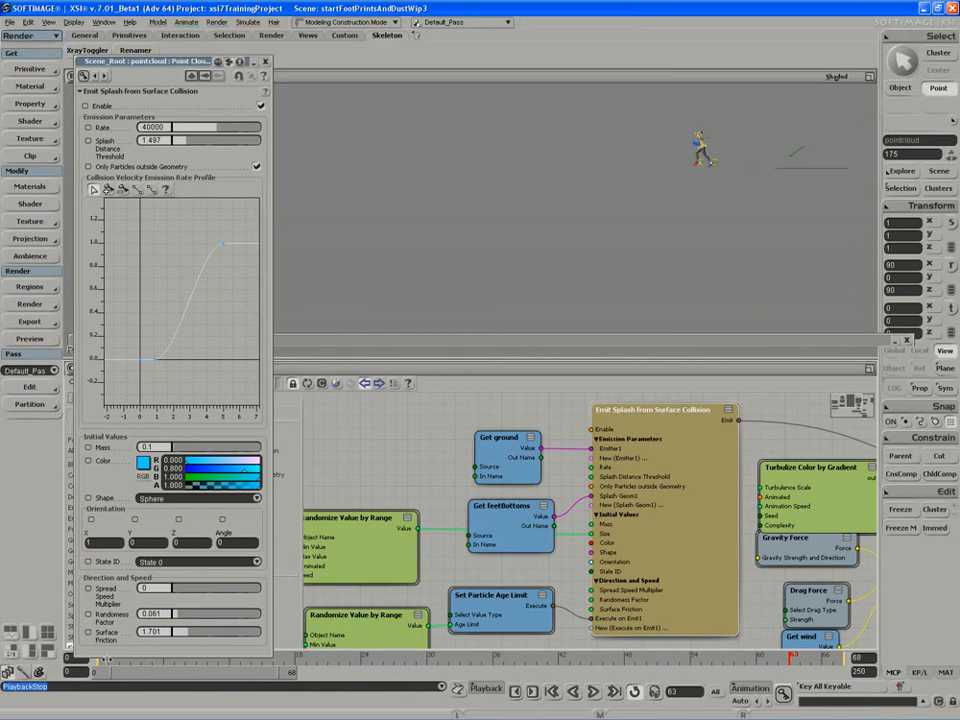
- Rewind to frame 0, collapse the splash properties, and step through to frame 31 to check the point cloud's bounding box
left_click(102, 660)
left_click(235, 62)
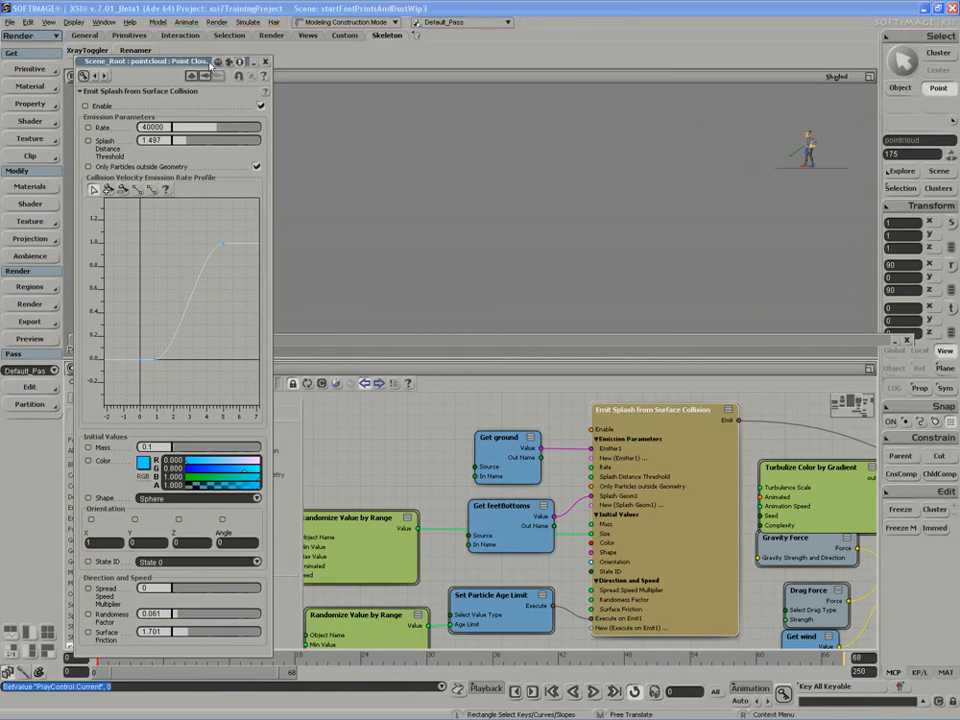
double_click(210, 62)
left_click_drag(104, 659, 125, 656)
key("period")
key("period")
key("period")
key("period")
key("period")
key("period")
key("period")
key("period")
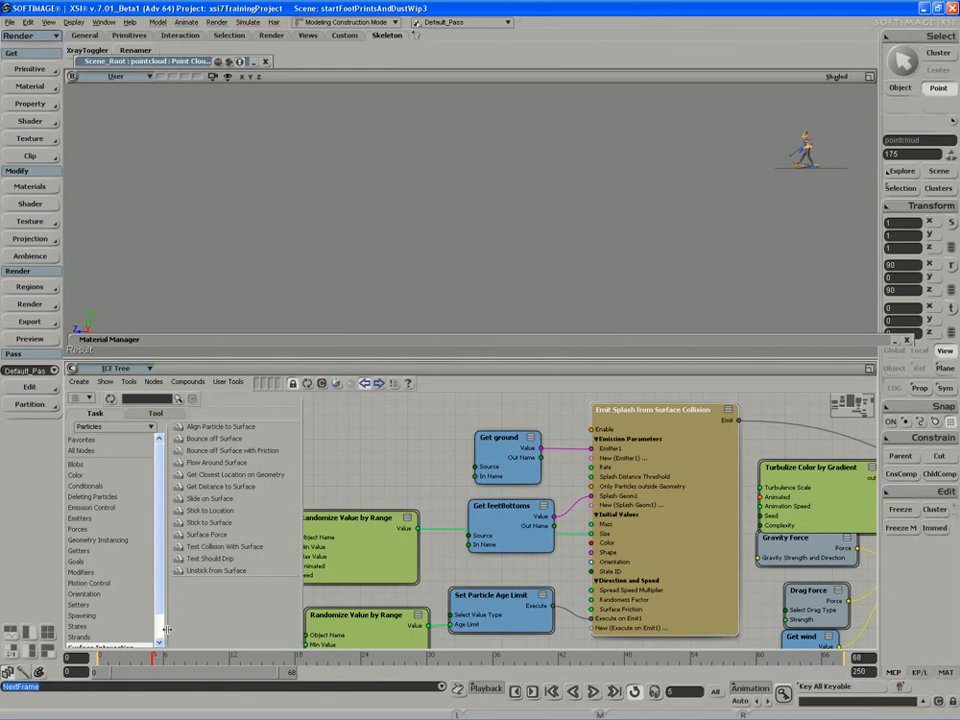
key("period")
key("period")
key("period")
key("period")
key("period")
key("period")
key("period")
key("period")
key("period")
key("period")
key("period")
key("period")
key("period")
key("period")
key("period")
key("period")
key("period")
key("period")
key("period")
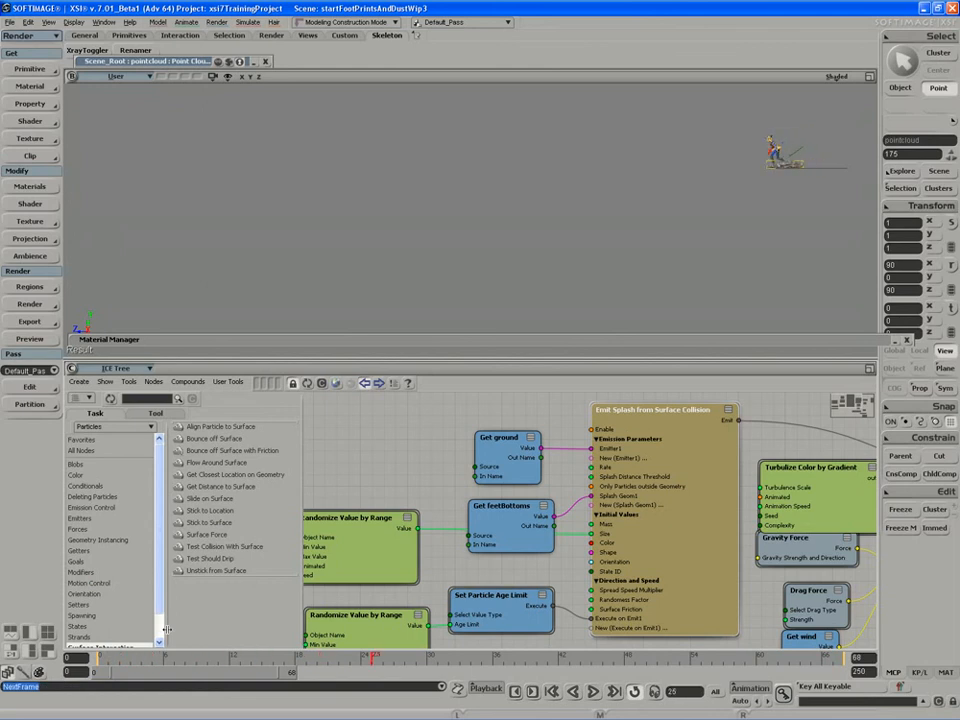
key("Right")
key("Right")
key("Right")
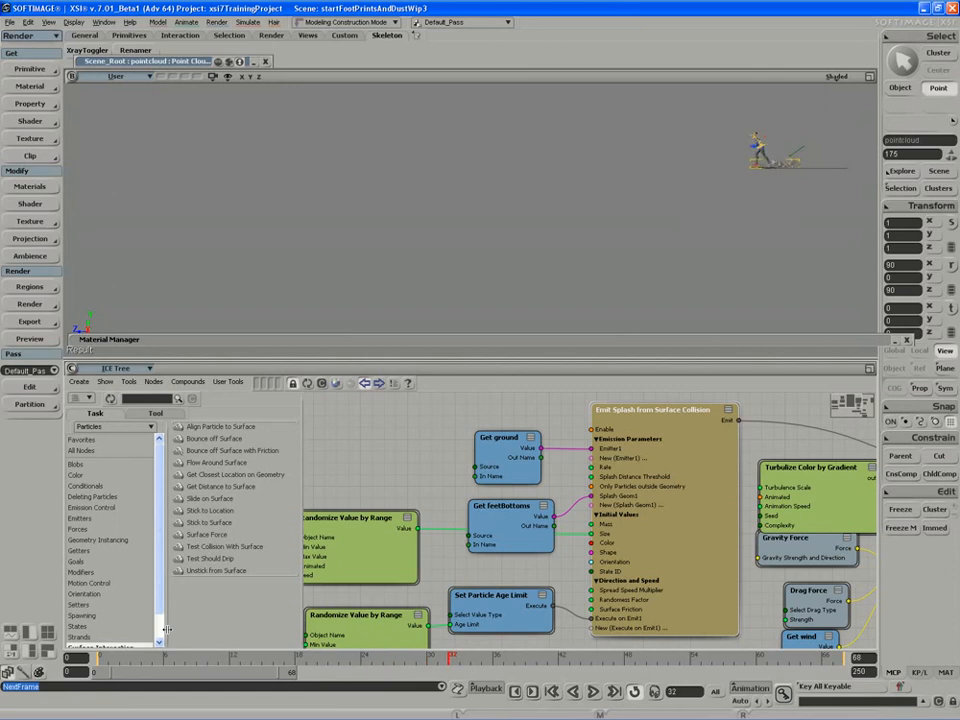
key("Left")
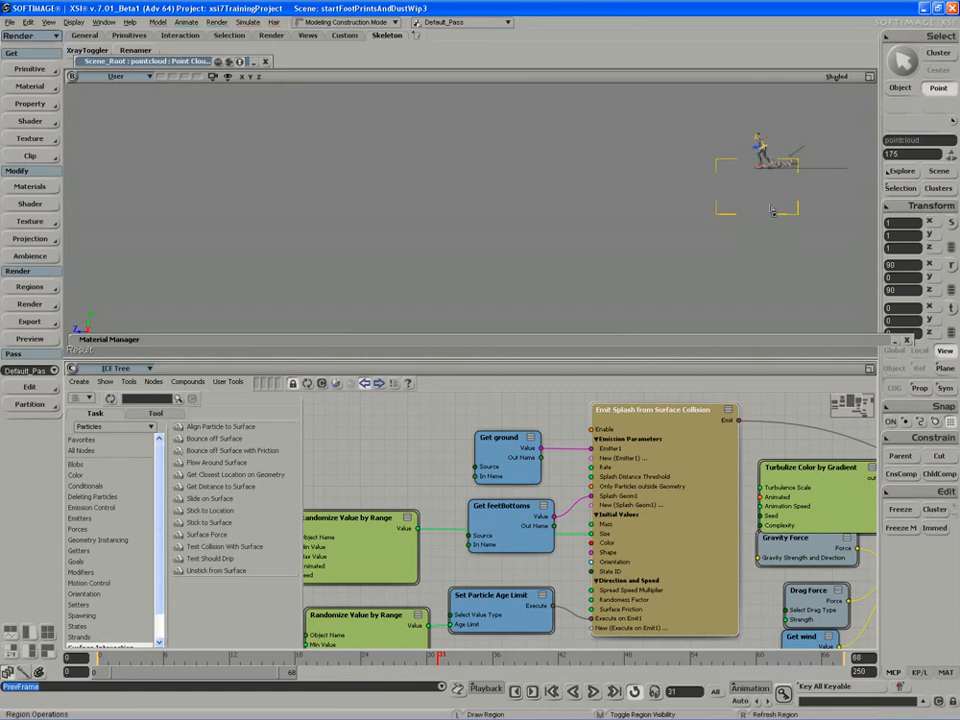
- Preview frame 31 in a render region around the character and the point cloud's bounding box, and hide the region
key("s")
left_click_drag(656, 249, 564, 272)
middle_click_drag(564, 272, 448, 302)
right_click_drag(448, 302, 427, 281)
left_click_drag(648, 112, 276, 333)
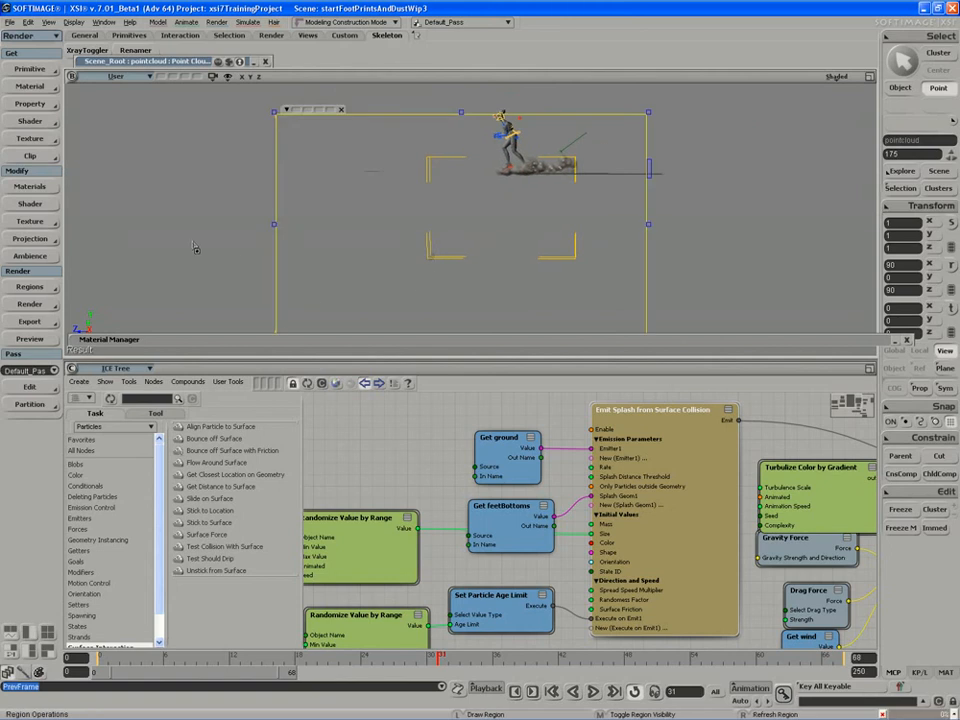
middle_click(437, 230)
- Step forward from frame 31 to frame 57, checking the point cloud's bounding box for stray particles
key("Right")
key("Right")
key("Right")
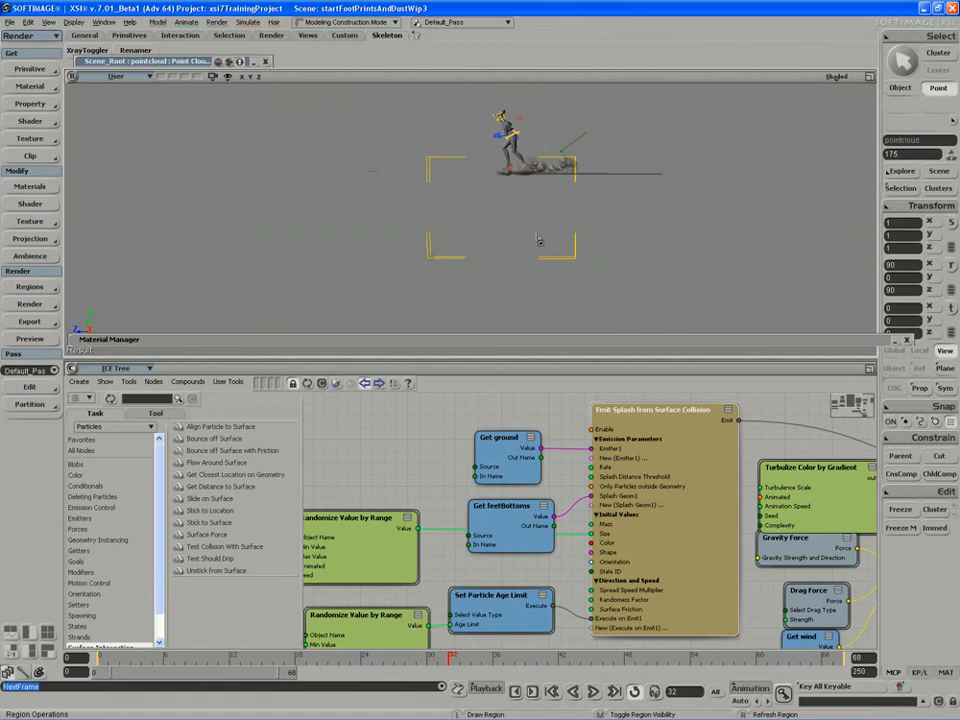
key("Right")
key("Right")
key("Right")
key("Right")
key("Right")
key("Right")
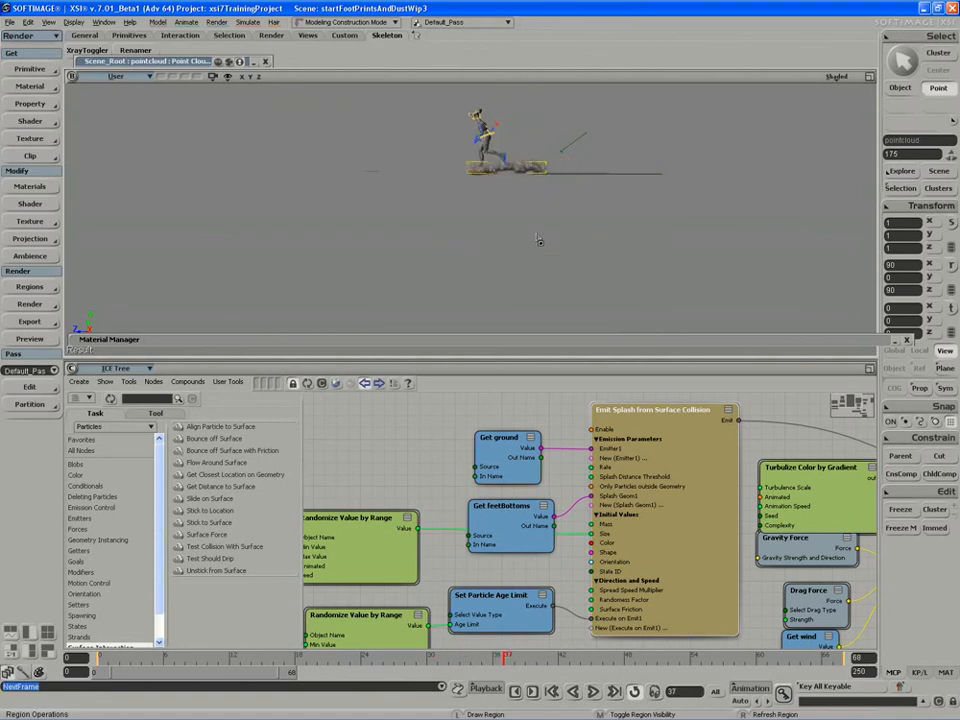
key("Right")
key("Right")
key("Right")
key("Right")
key("Right")
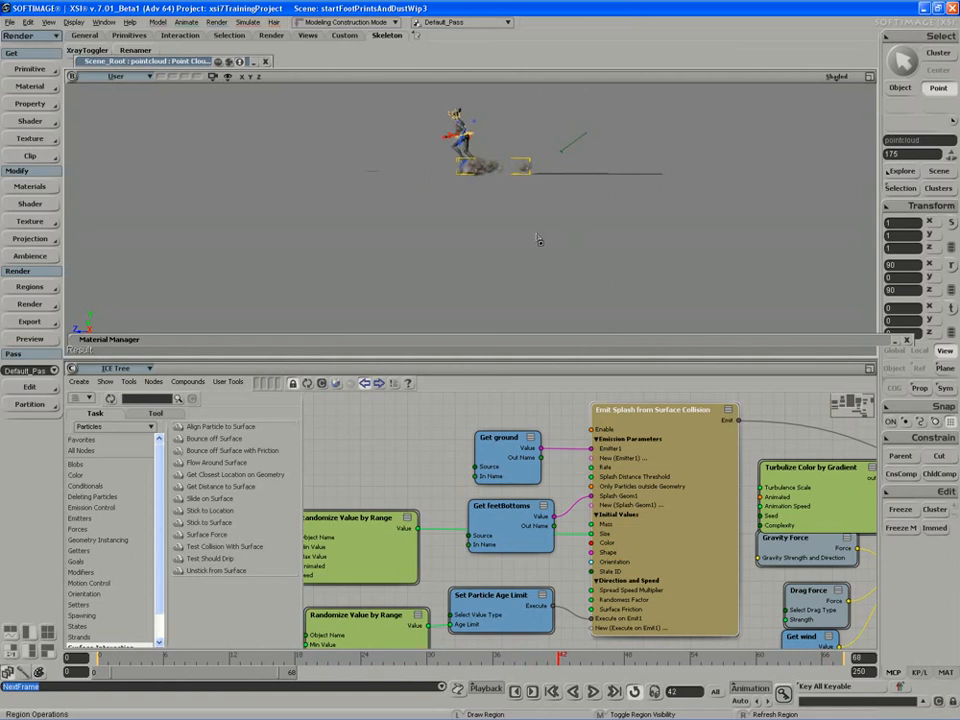
key("Right")
key("Right")
key("Right")
key("Right")
key("Right")
key("Right")
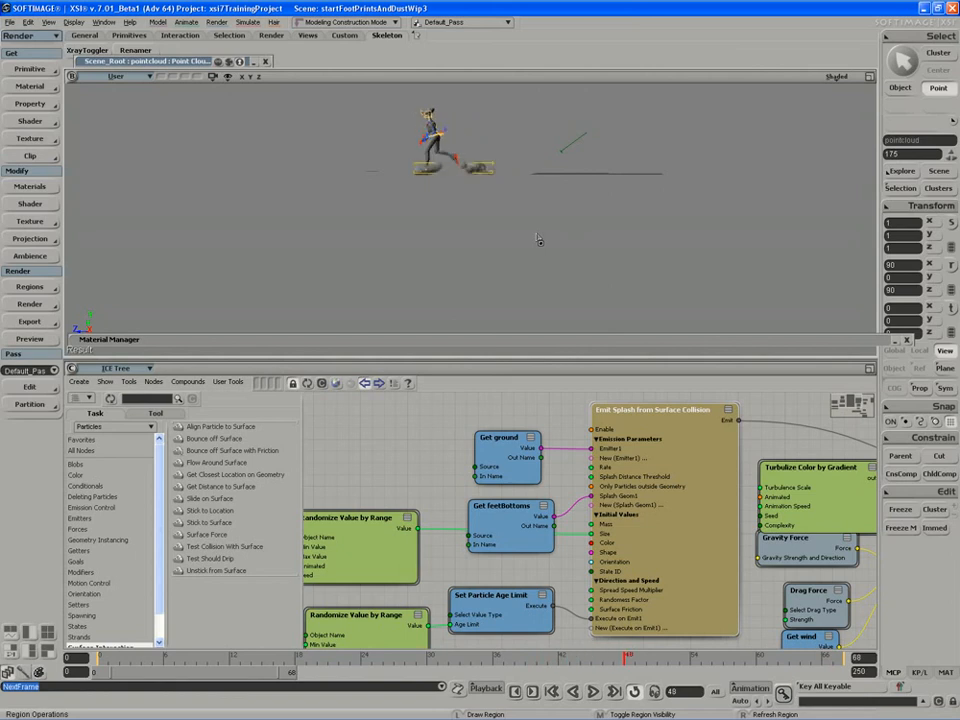
key("Right")
key("Right")
key("Right")
key("Right")
key("Right")
key("Right")
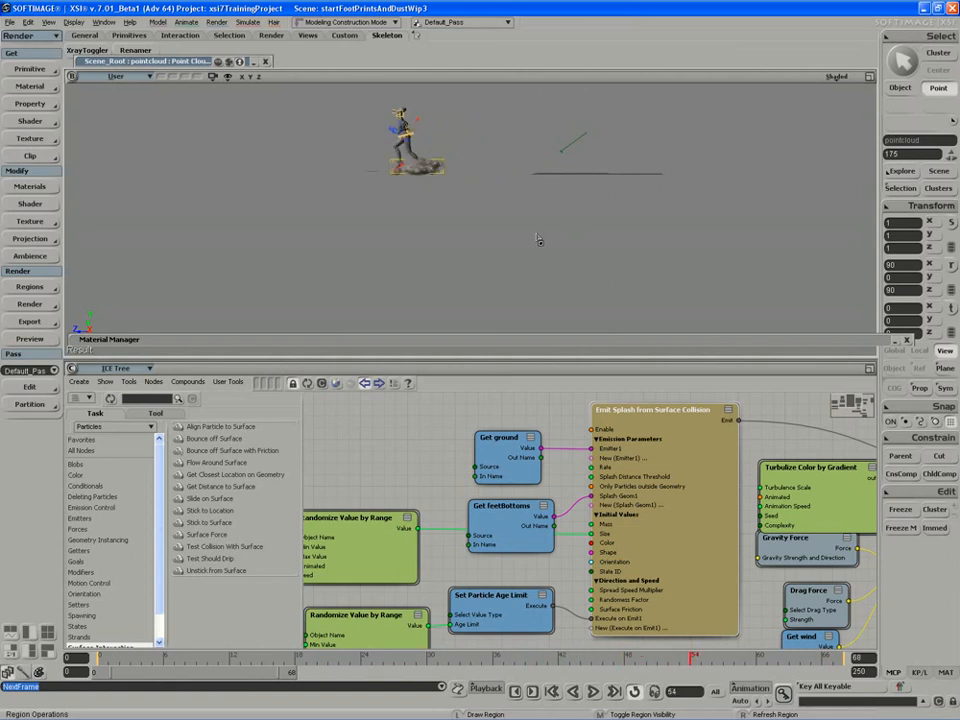
key("Left")
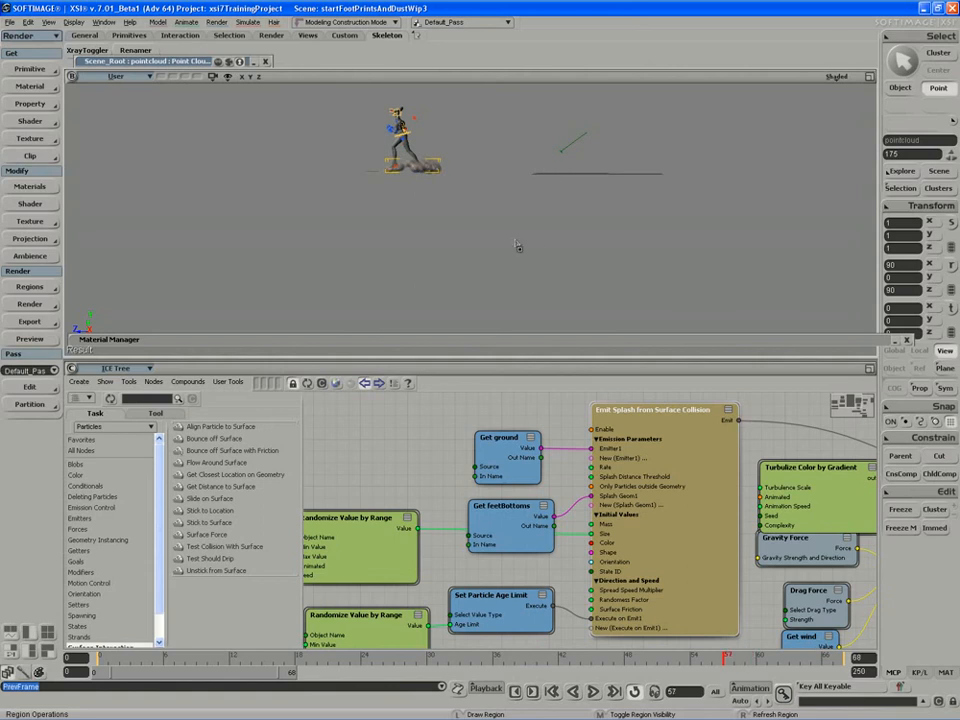
- Examine the running character and the dust cloud around its feet up close at frame 57
key("s")
left_click_drag(400, 229, 450, 264)
middle_click_drag(482, 225, 402, 260)
left_click_drag(427, 255, 369, 330)
middle_click_drag(404, 296, 350, 274)
left_click_drag(346, 272, 381, 261)
middle_click_drag(381, 261, 319, 291)
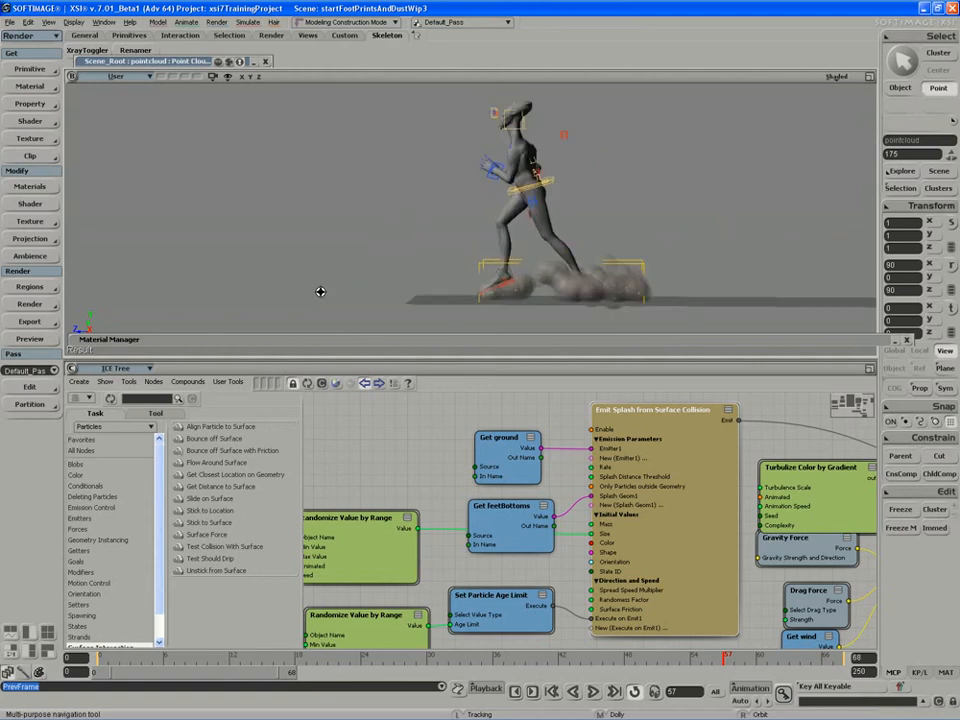
left_click_drag(319, 291, 288, 284)
middle_click_drag(328, 284, 302, 281)
left_click_drag(294, 284, 304, 279)
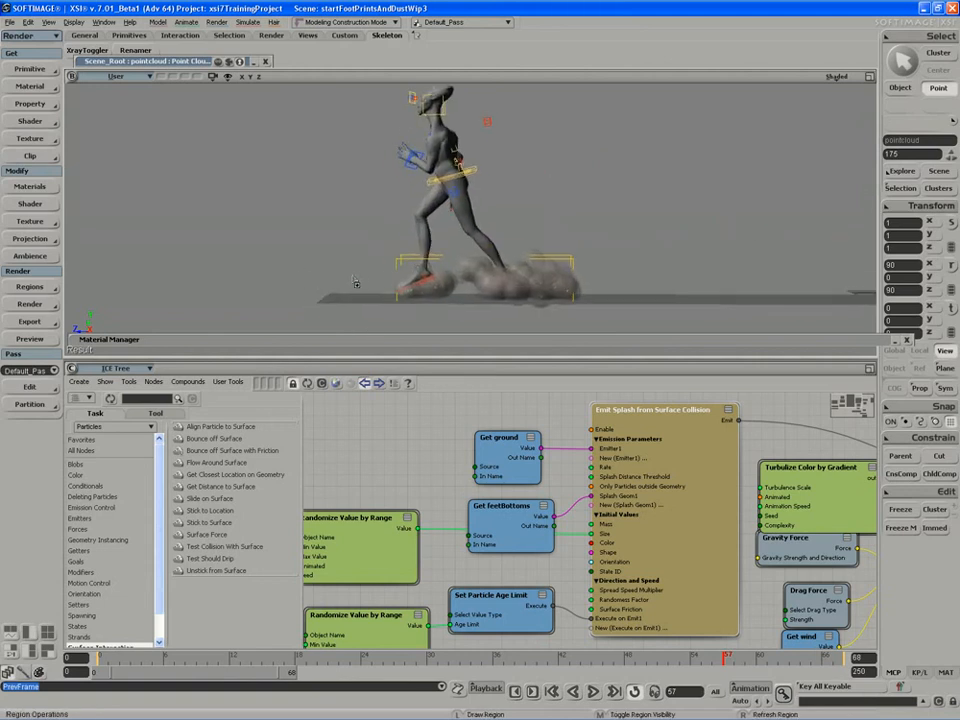